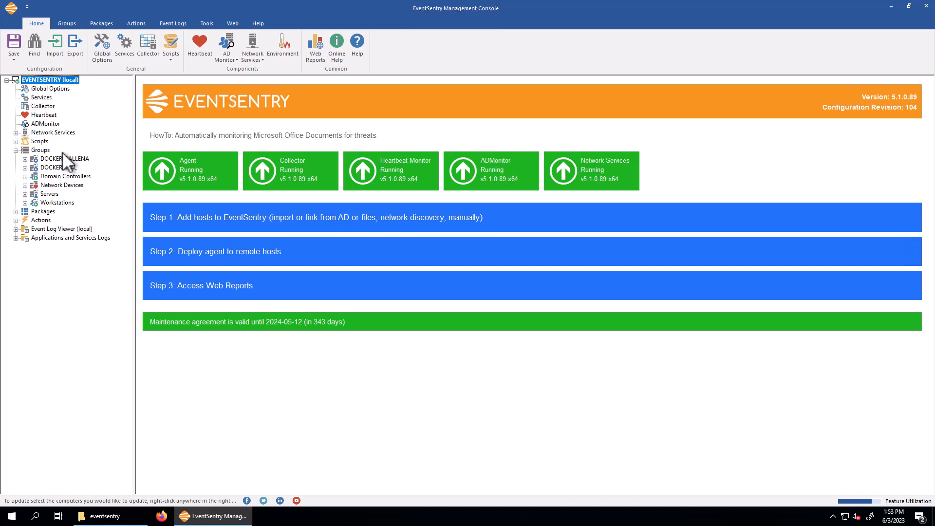
Check the agent status of all hosts in the Servers group
click(40, 150)
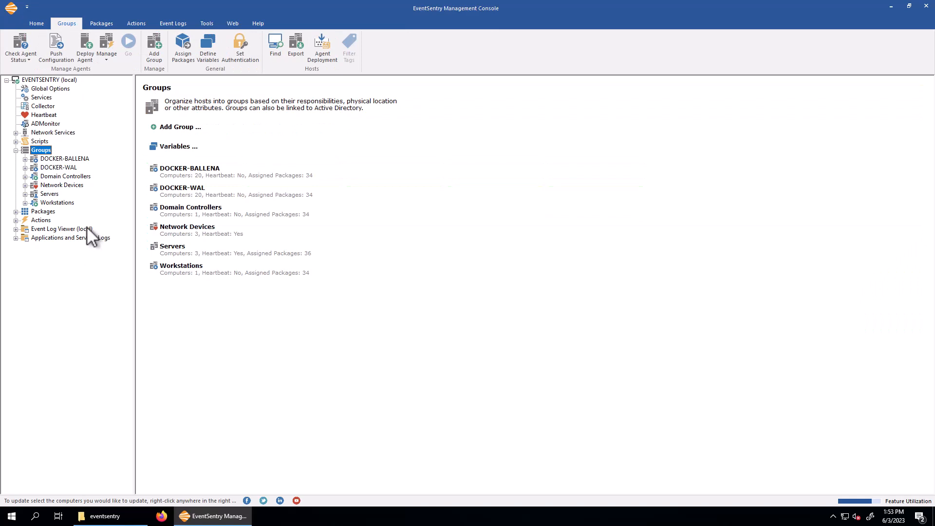
click(53, 193)
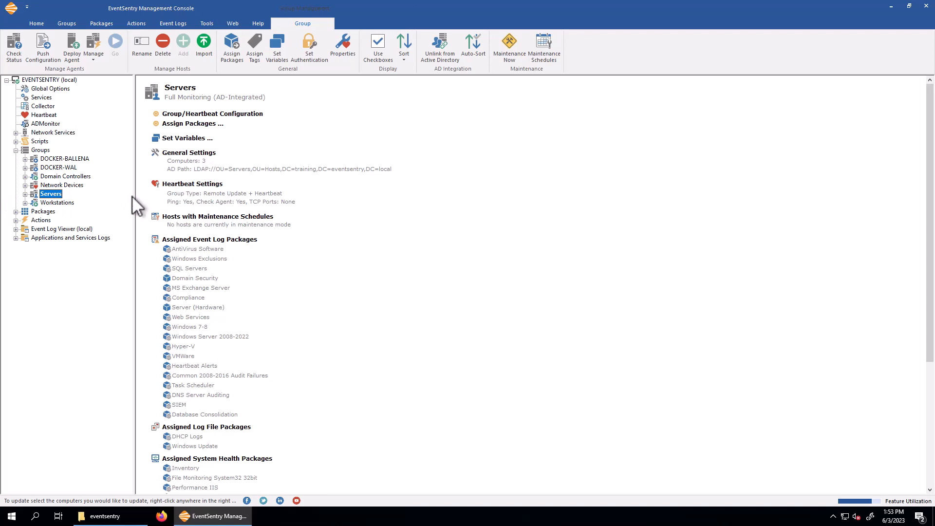
click(25, 194)
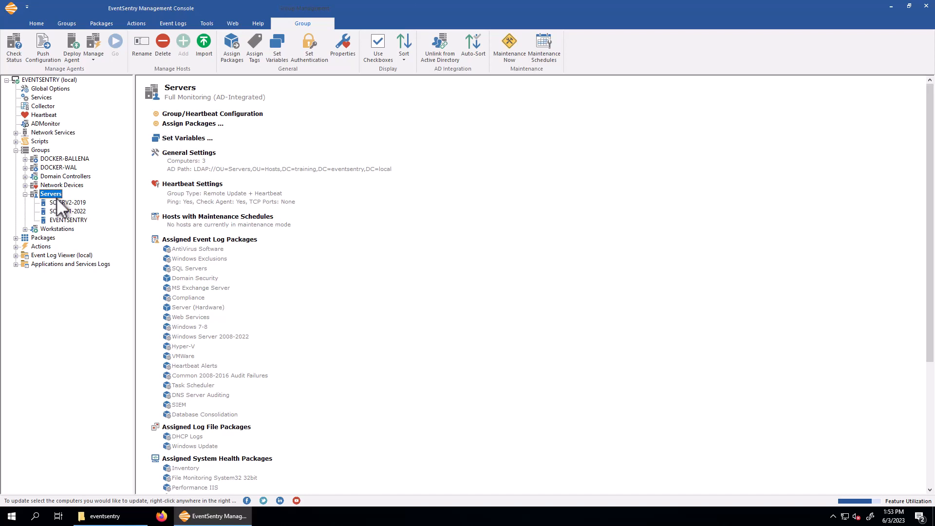
click(14, 49)
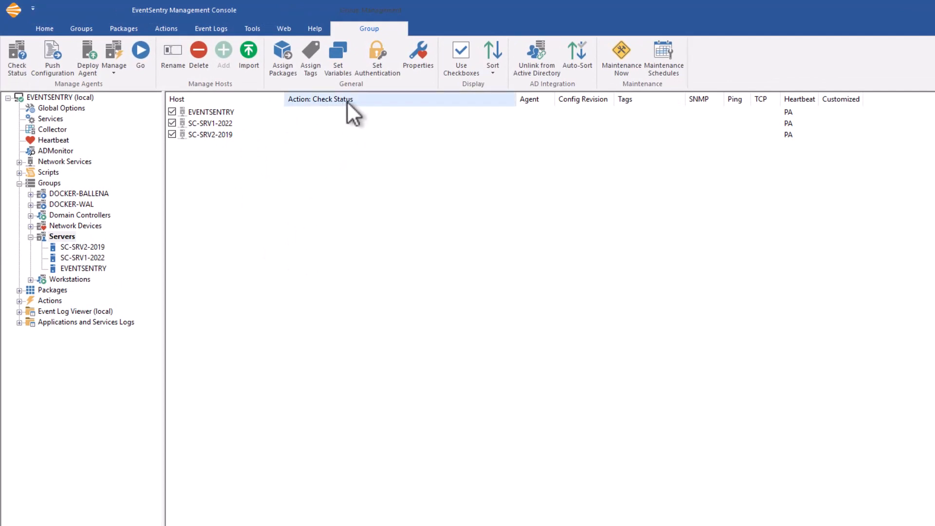
click(49, 56)
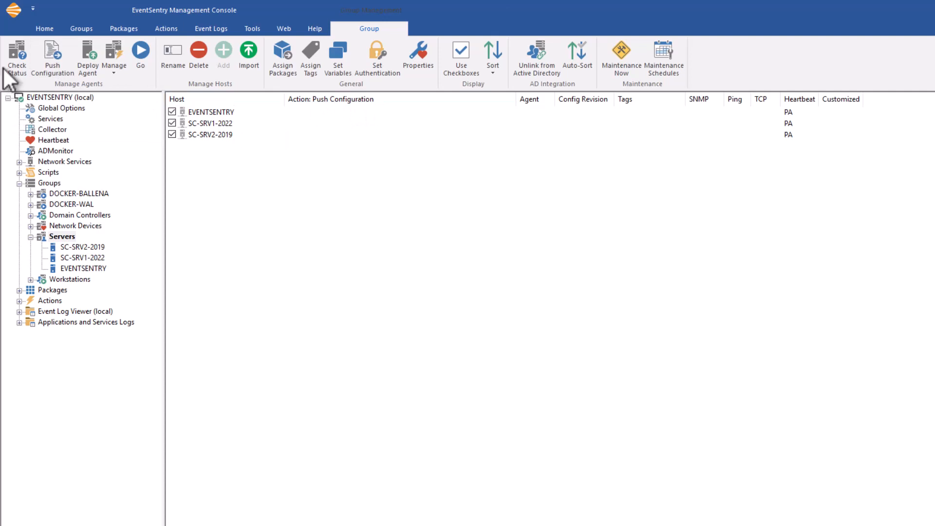
click(16, 66)
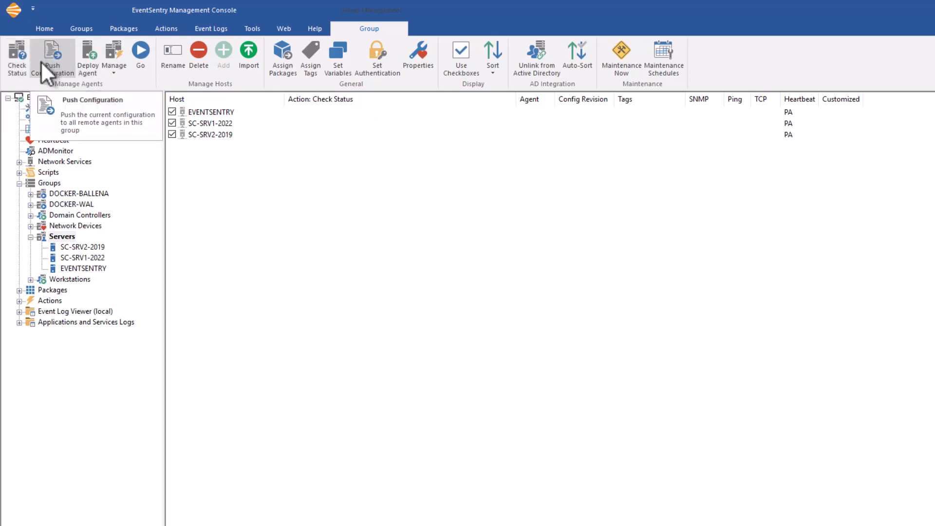
click(142, 48)
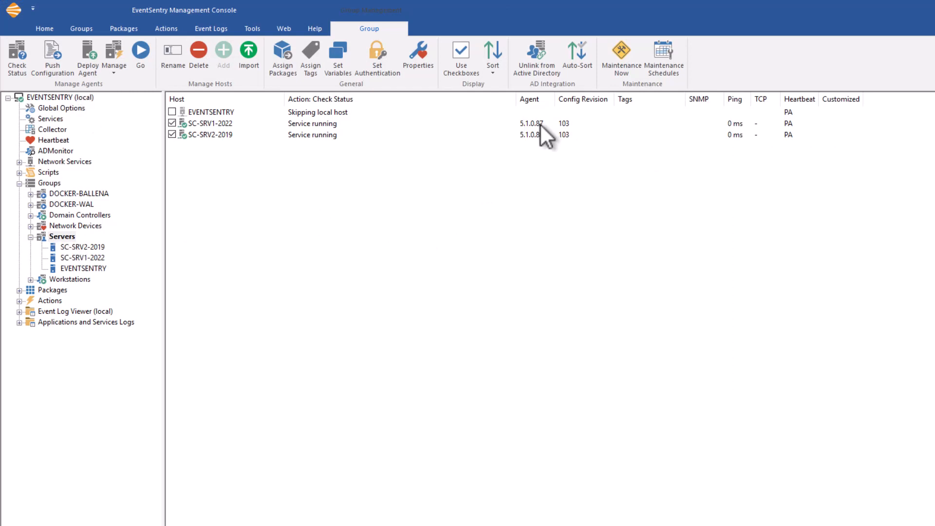
click(65, 97)
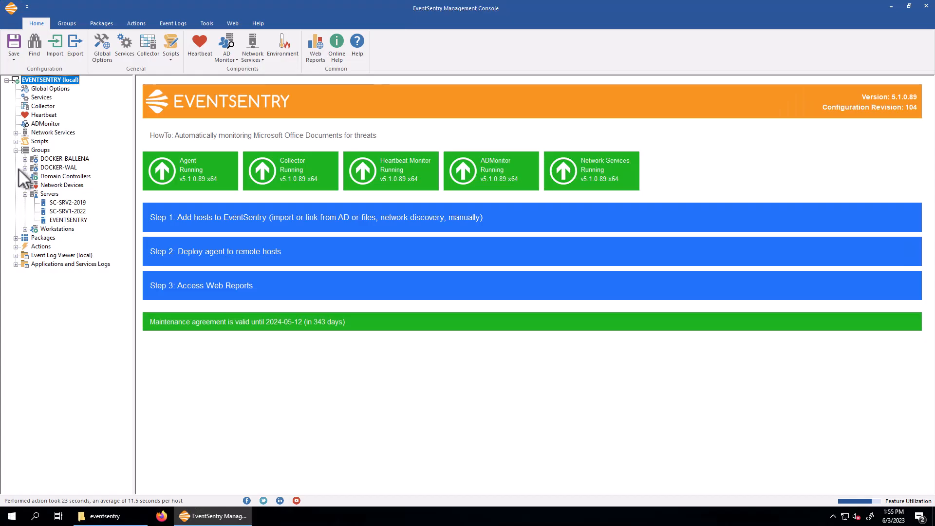
click(14, 60)
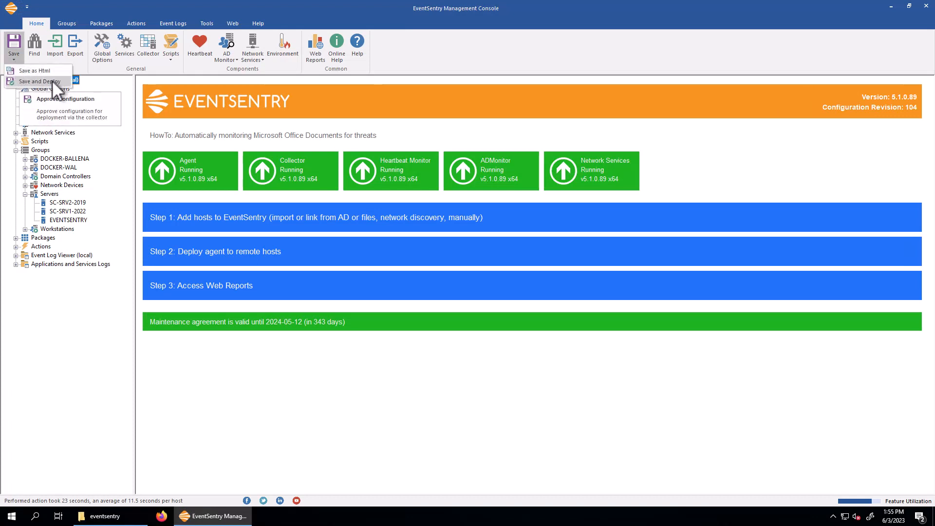
click(62, 5)
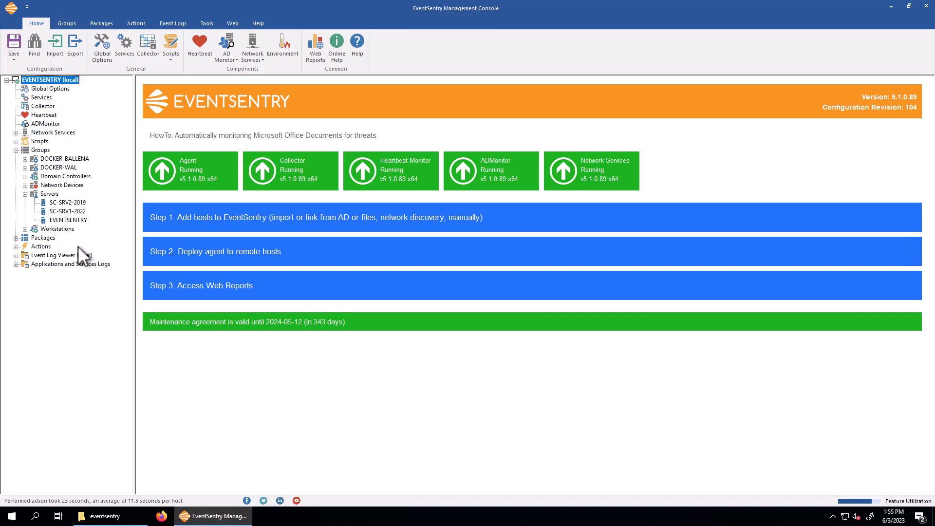
click(14, 59)
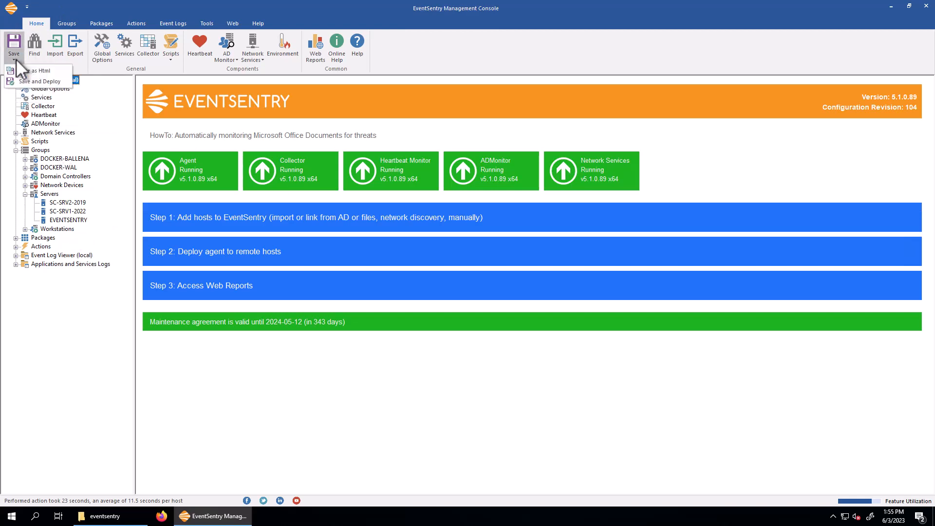
click(15, 59)
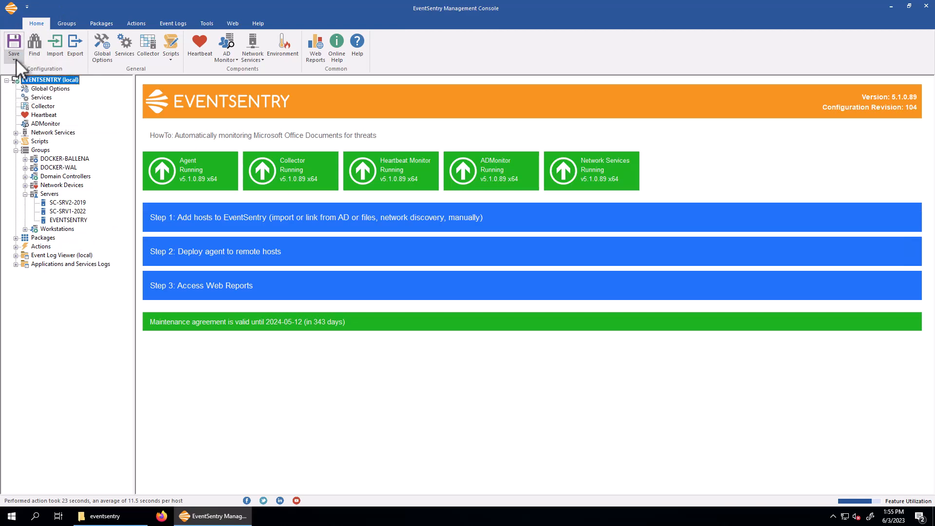
Run the status check again on all hosts of the Servers group
click(49, 194)
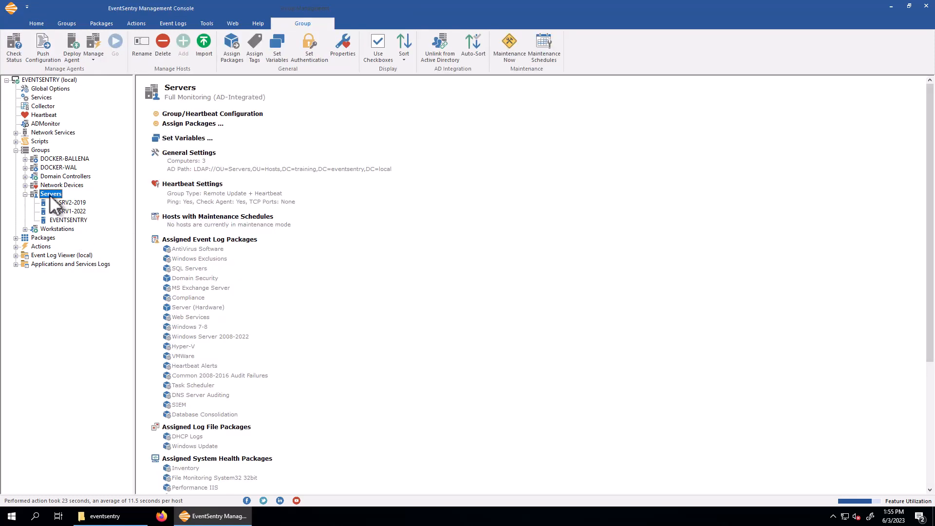
click(16, 46)
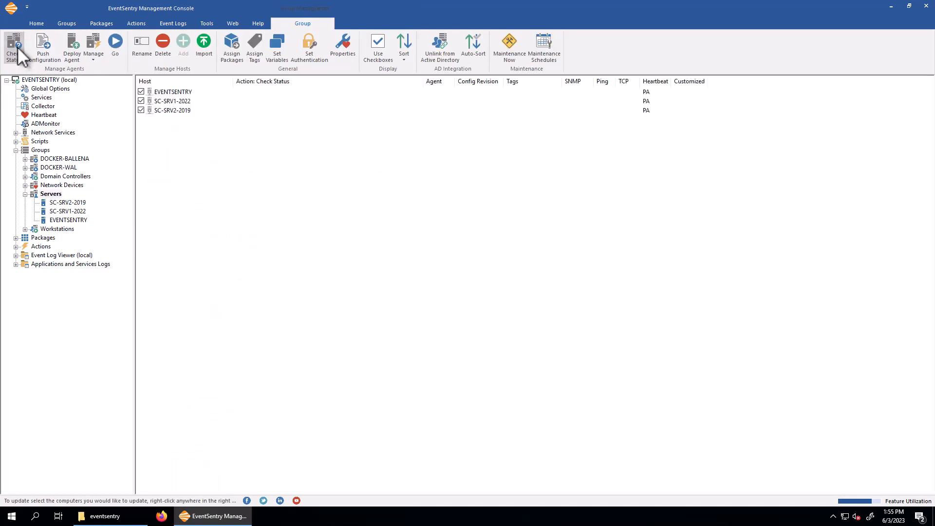
click(115, 42)
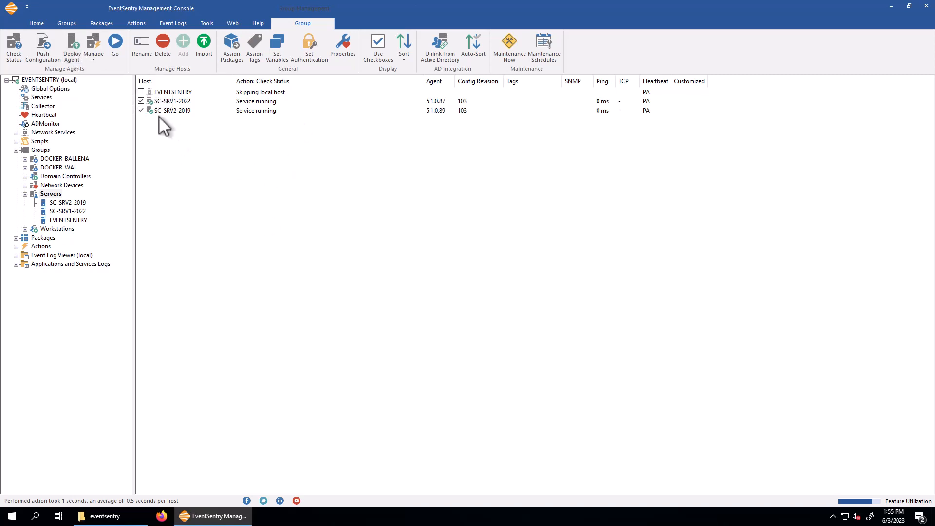
click(92, 58)
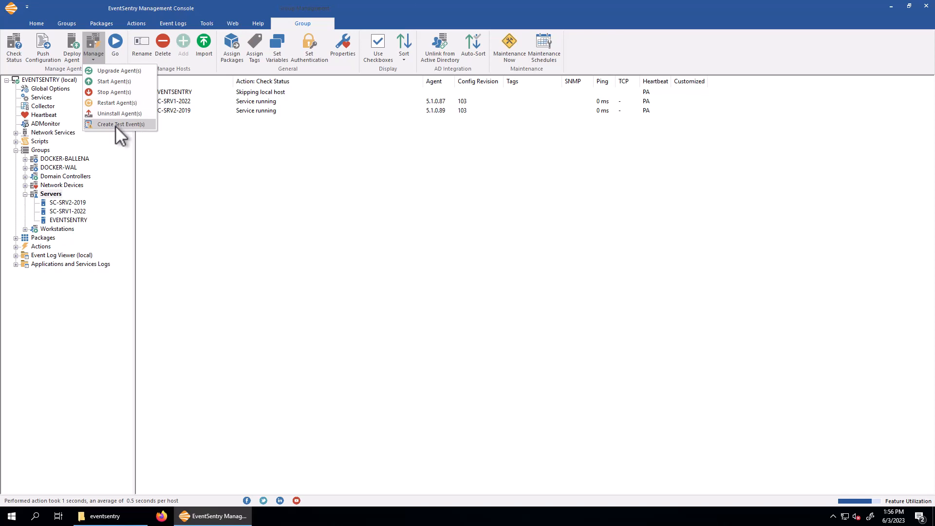
click(197, 170)
click(43, 98)
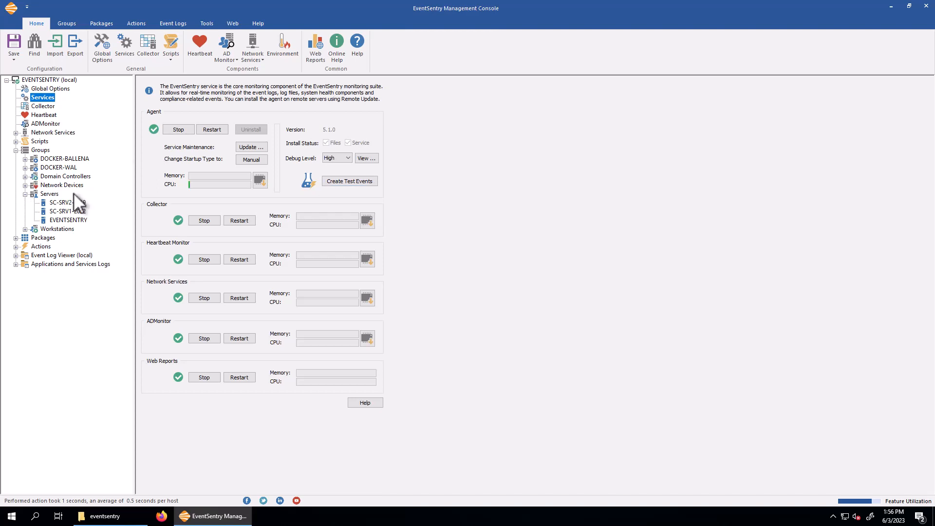
click(46, 194)
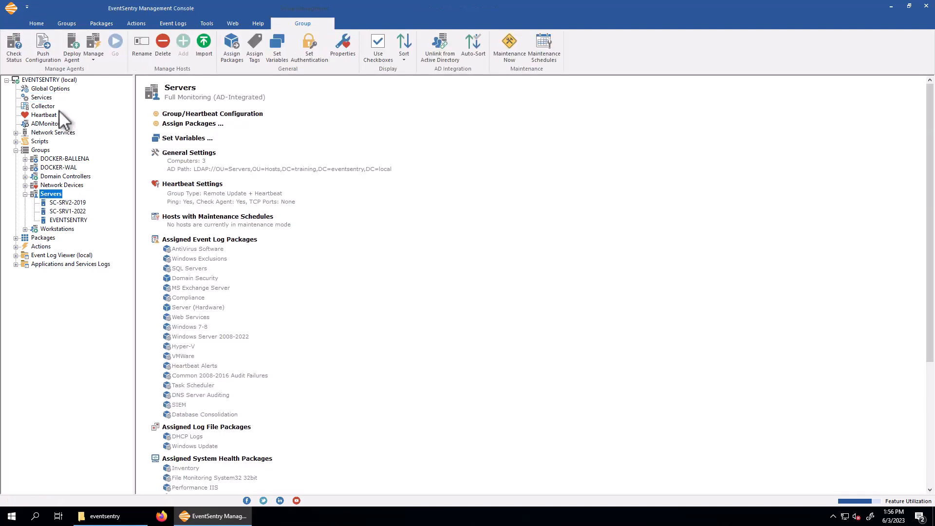
click(89, 59)
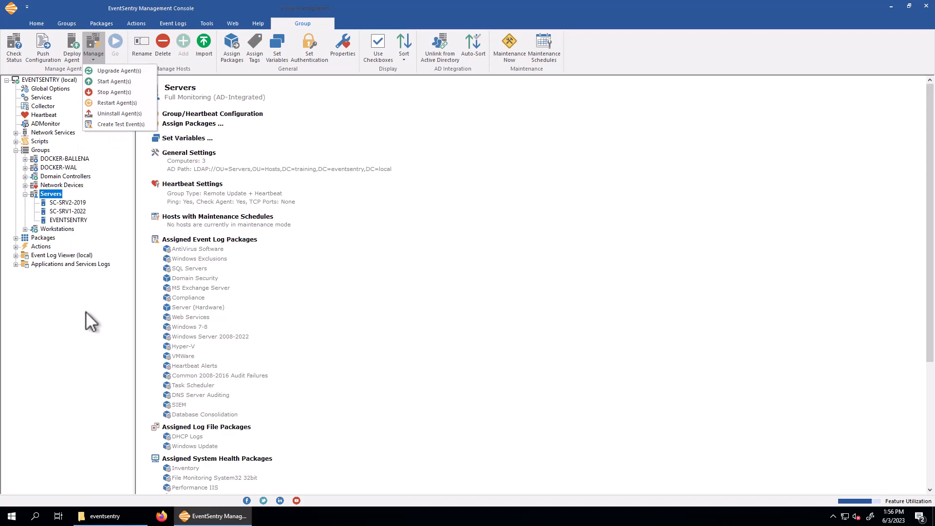
Run a status check from the Servers group with only host SC-SRV1-2022 included
click(44, 195)
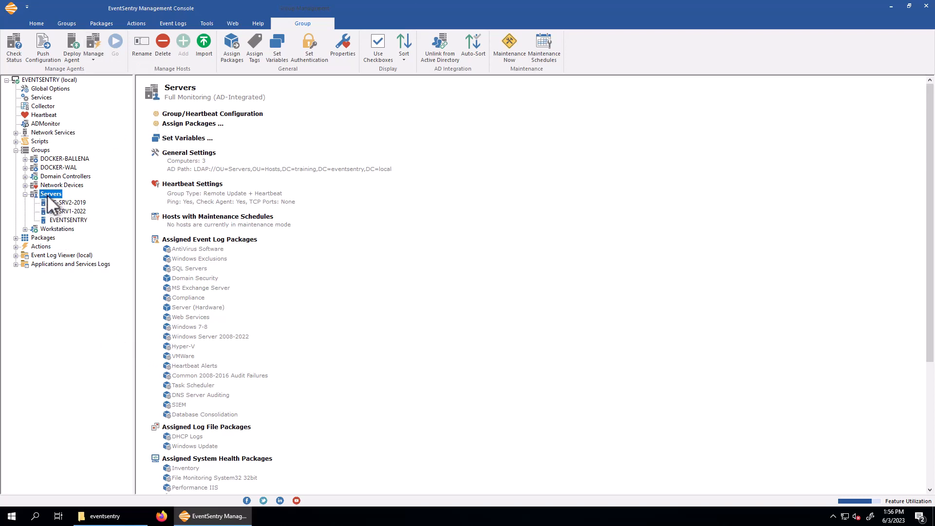
click(15, 46)
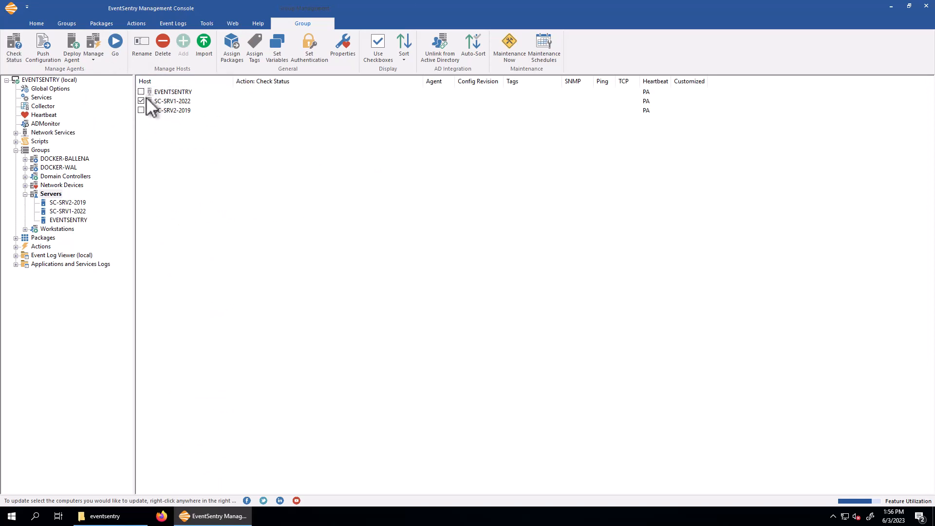
click(14, 46)
click(114, 46)
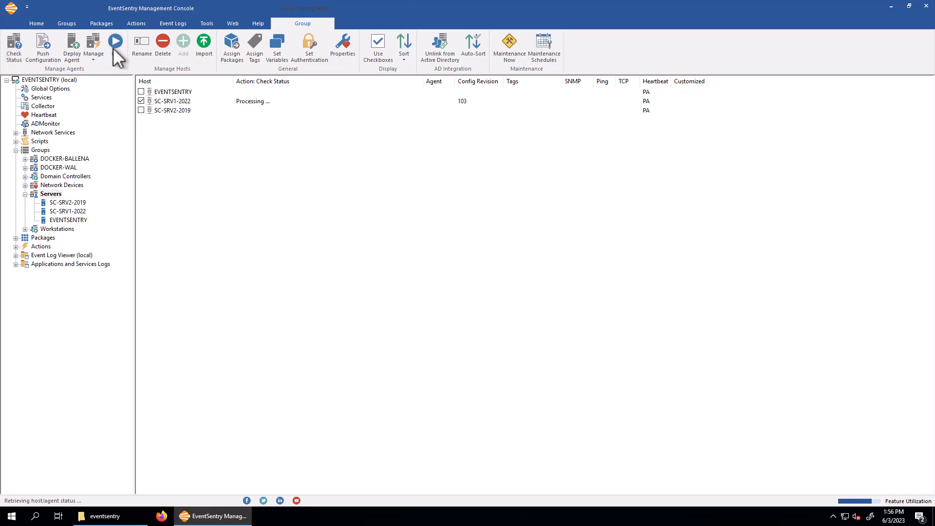
click(459, 102)
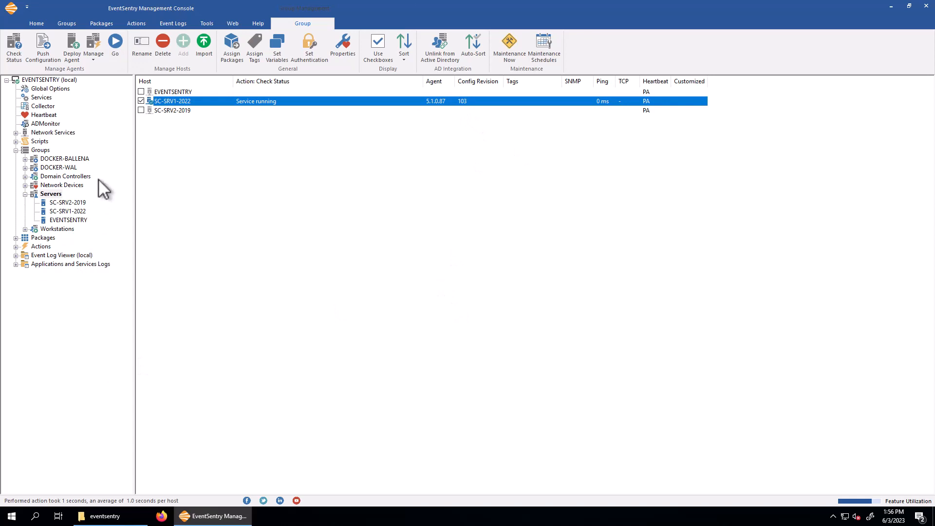
Check the agent status of SC-SRV1-2022 directly from its own host entry
click(82, 211)
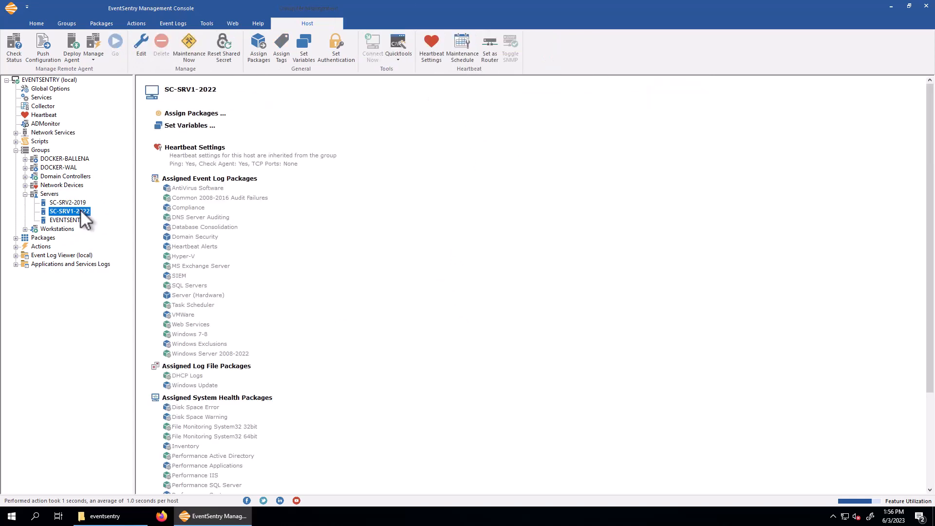
click(15, 48)
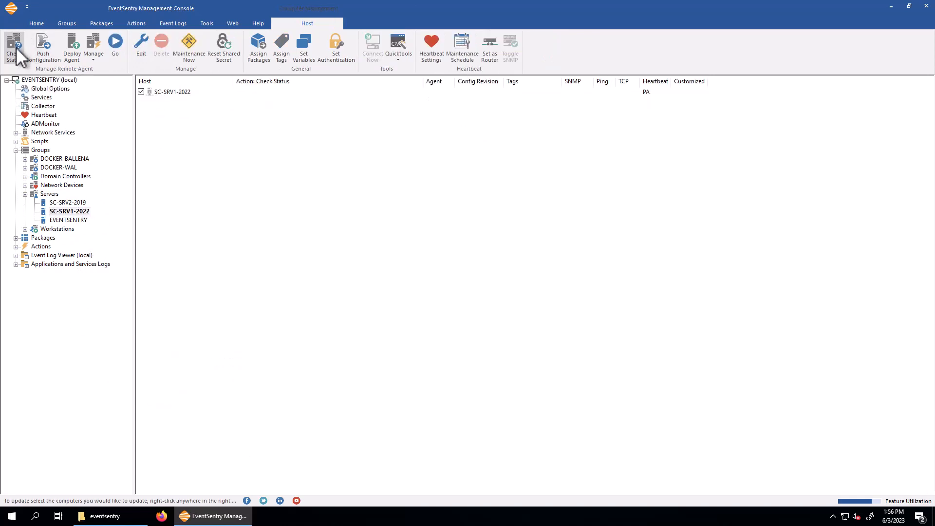
click(118, 47)
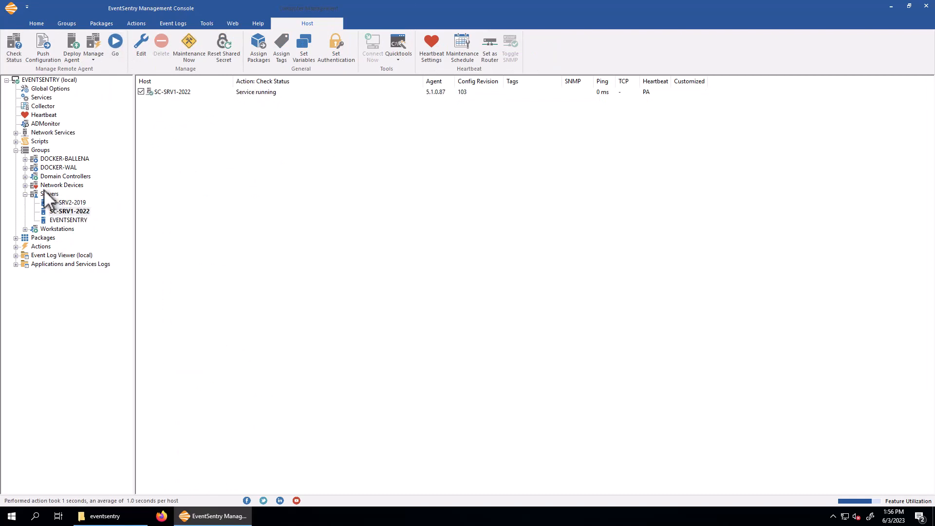
Prepare a status check for the DOCKER-WAL group and exclude hosts DOCKER-WAL-01 through DOCKER-WAL-09 by toggling their selection
click(66, 168)
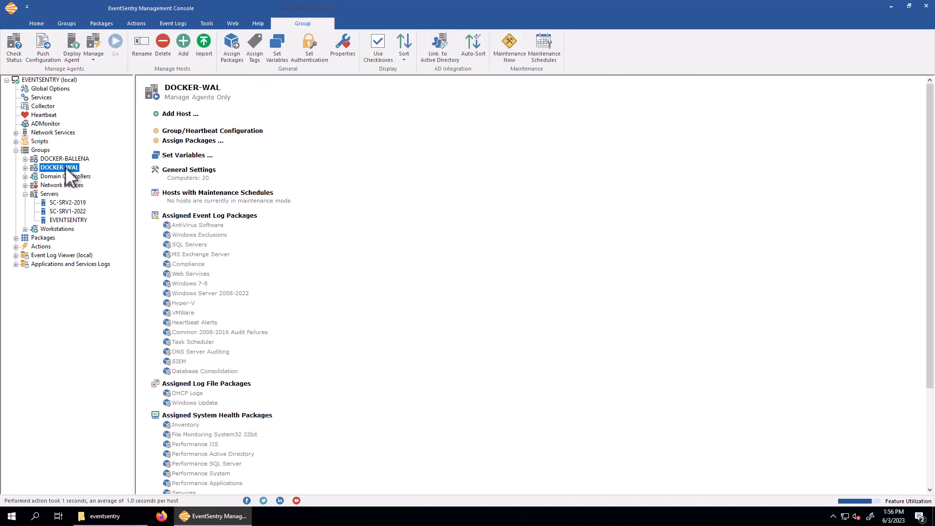
click(18, 47)
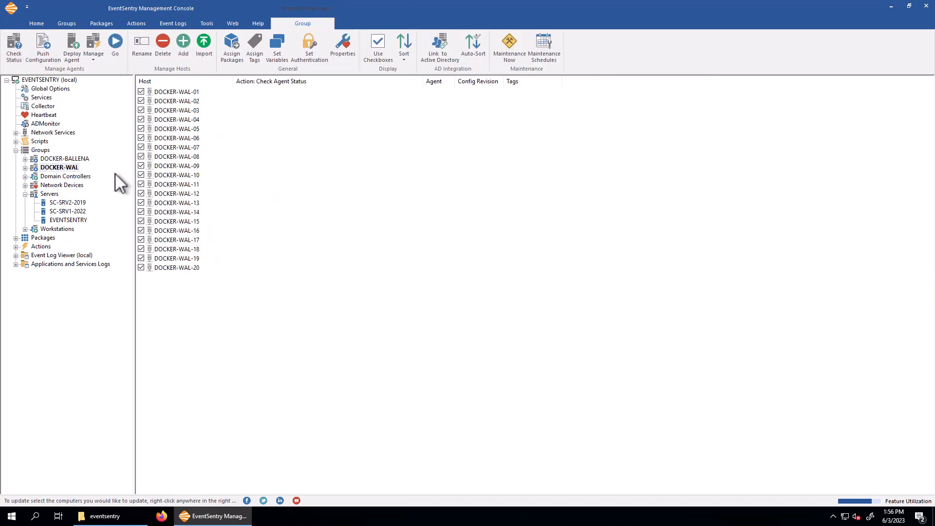
right_click(307, 148)
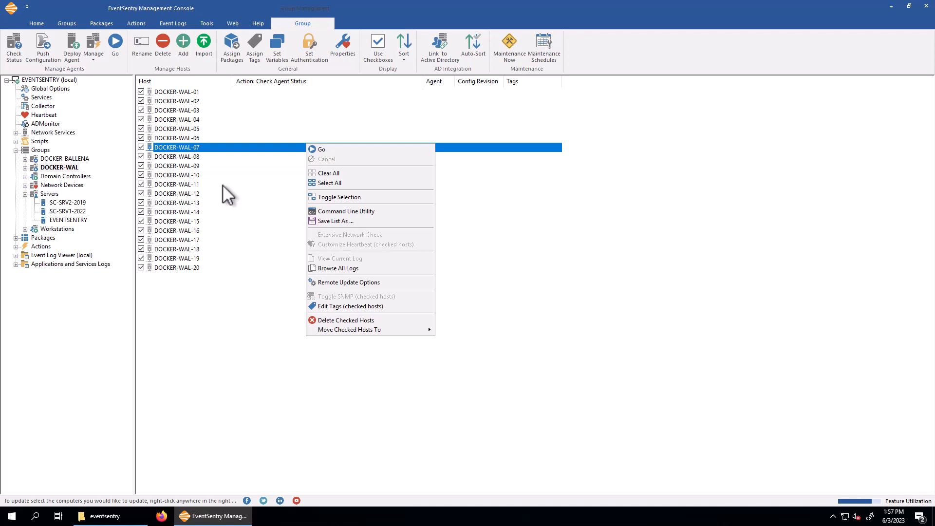
click(194, 174)
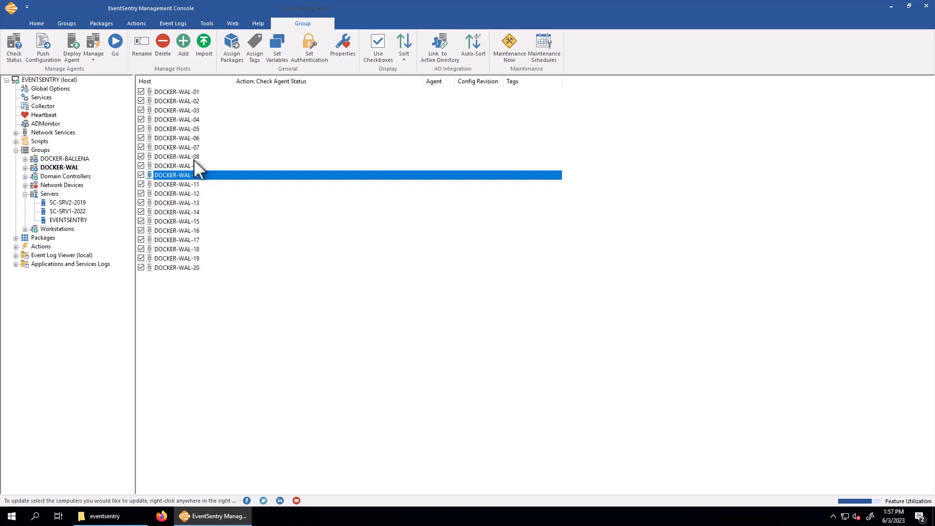
click(197, 165)
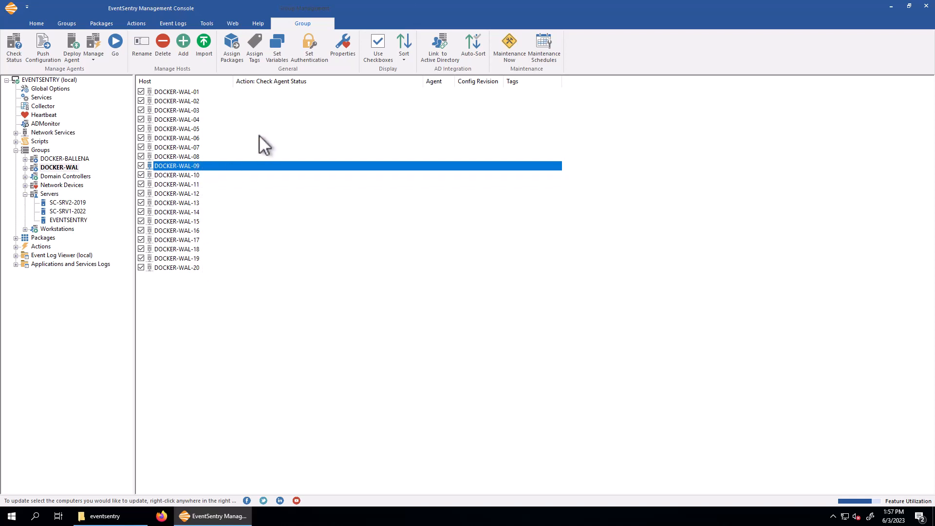
shift+click(200, 92)
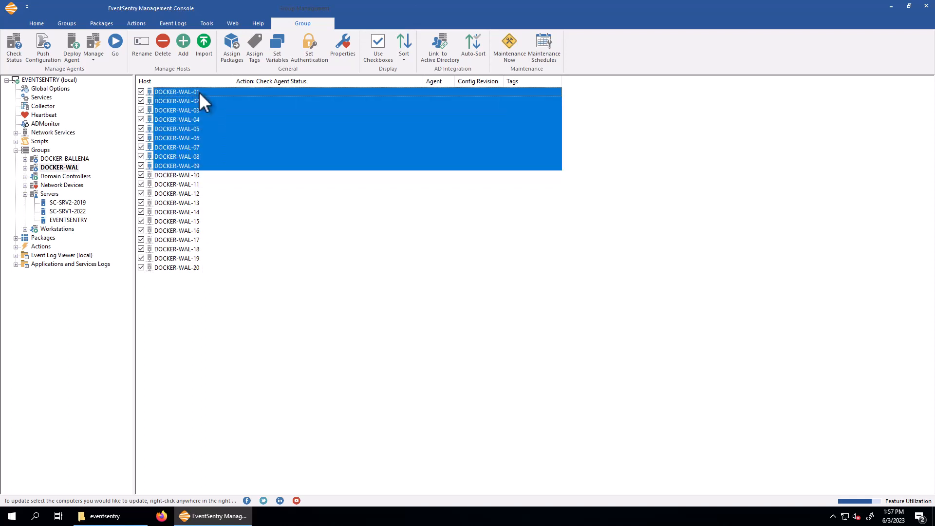
right_click(200, 92)
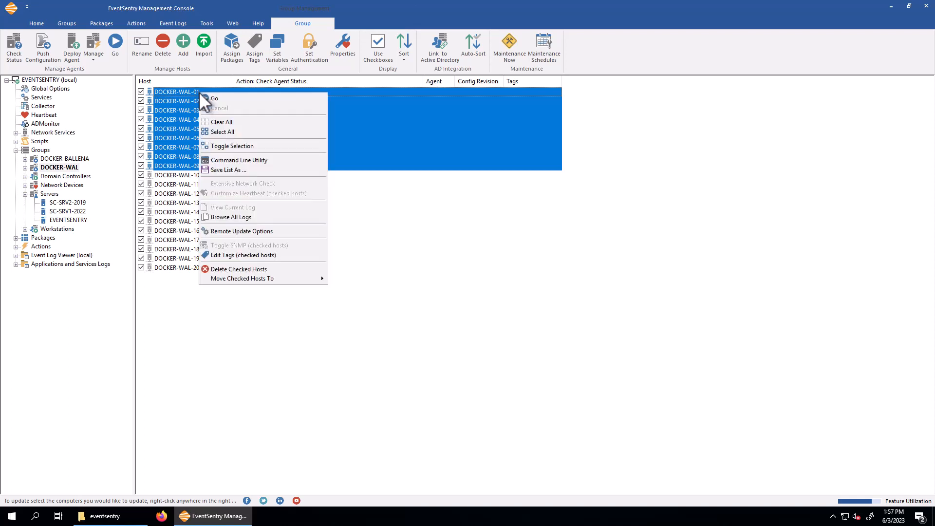
click(223, 145)
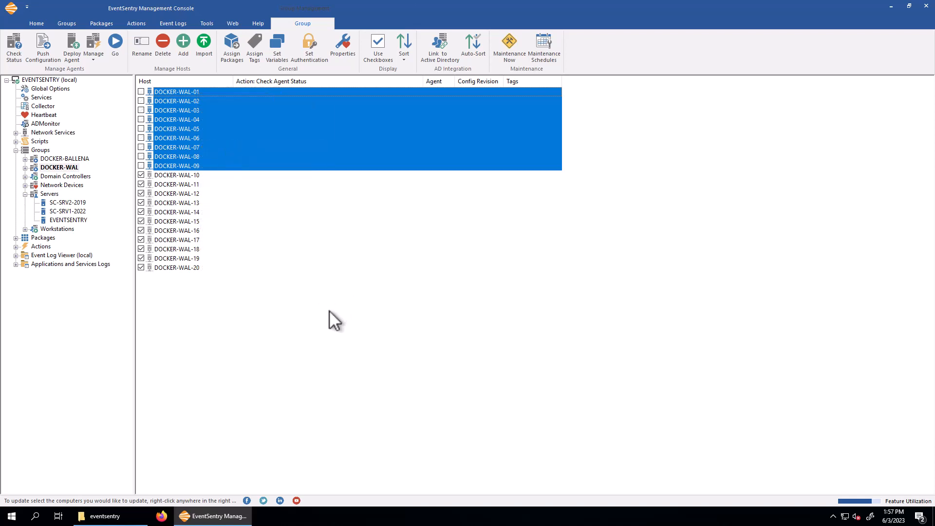
click(261, 206)
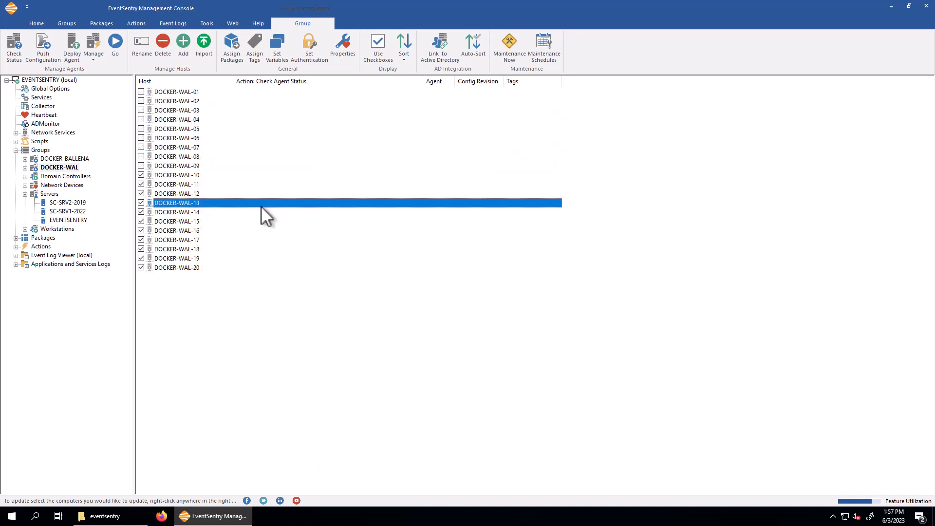
Include all DOCKER-WAL hosts in the pending status check again
click(174, 164)
shift+click(168, 90)
right_click(169, 89)
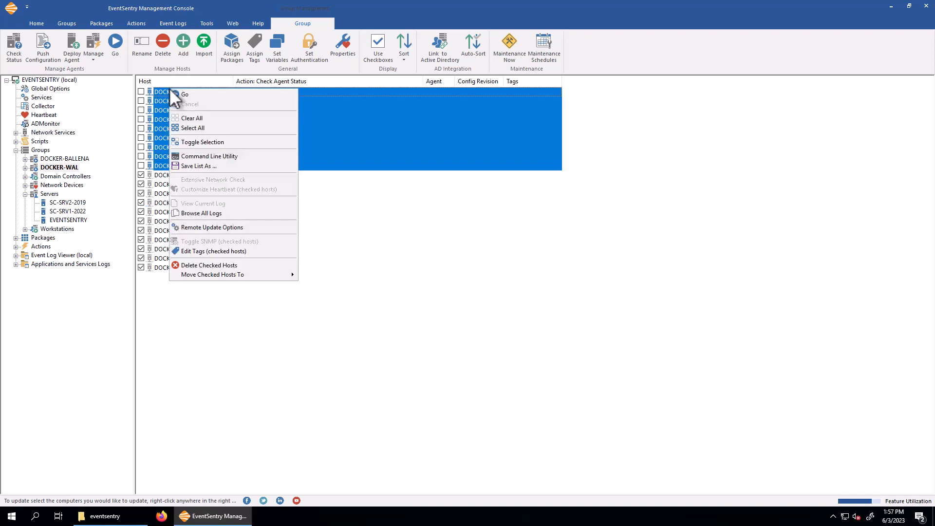
click(203, 127)
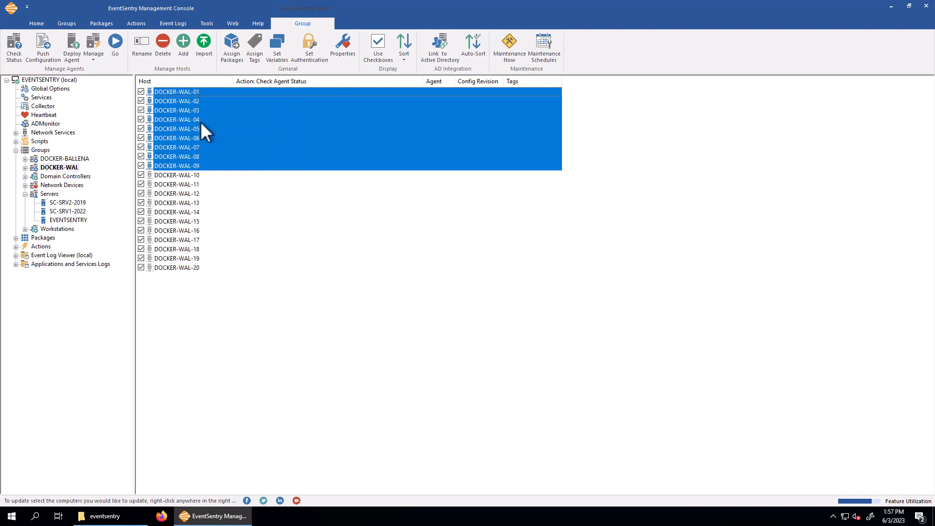
Clear all host selections and include only DOCKER-WAL-10, DOCKER-WAL-12 and DOCKER-WAL-14 in the status check
click(204, 128)
right_click(204, 127)
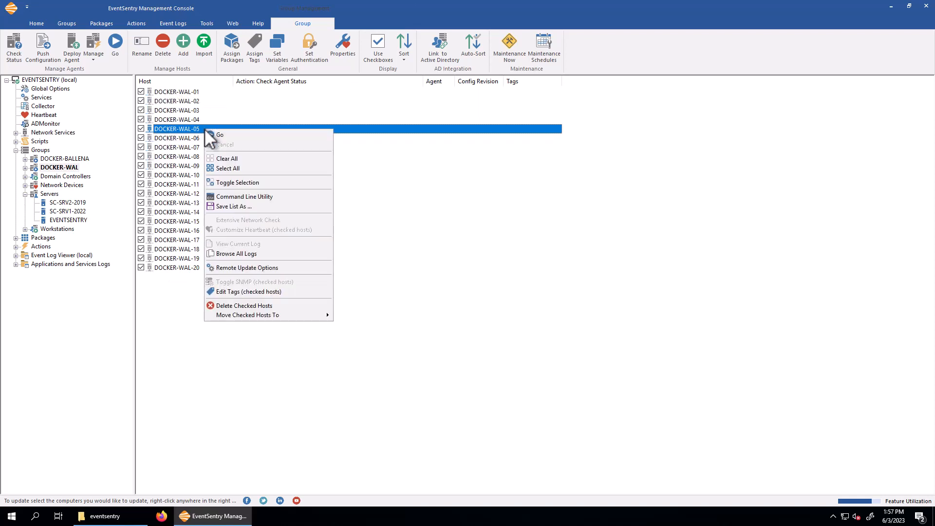
click(226, 159)
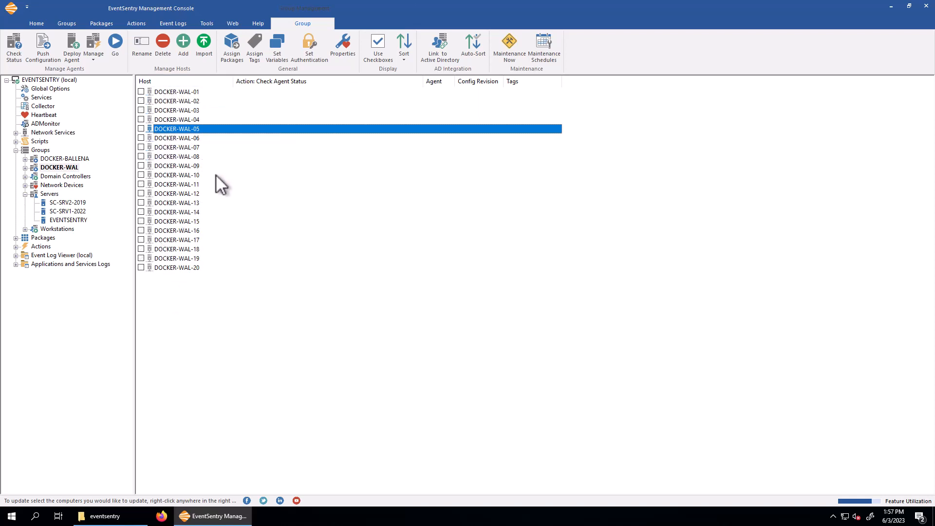
click(142, 174)
right_click(222, 129)
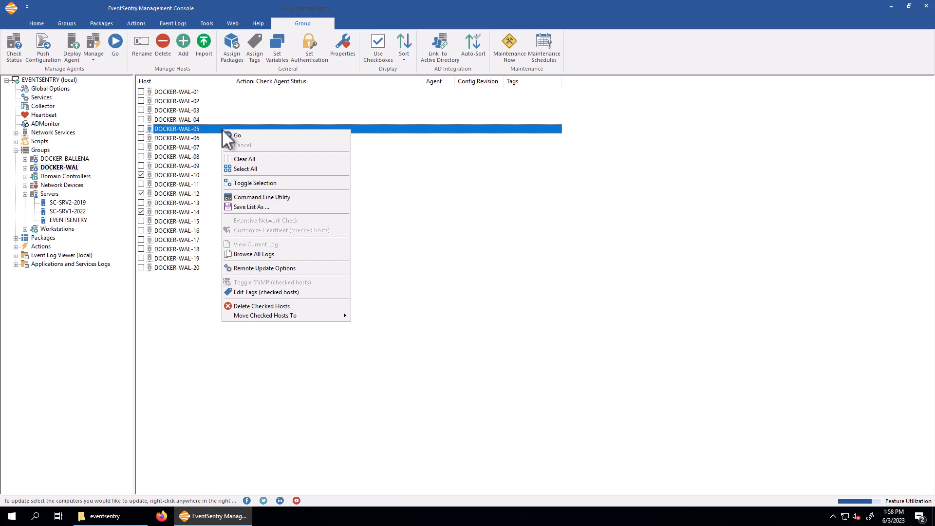
click(180, 175)
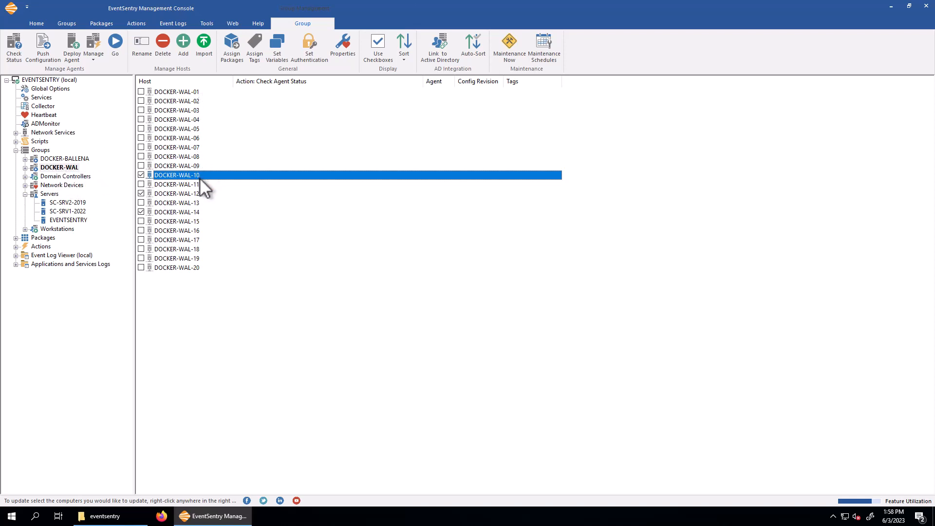
Include all DOCKER-WAL hosts and exclude DOCKER-WAL-11 through DOCKER-WAL-20 by toggling their selection
right_click(208, 194)
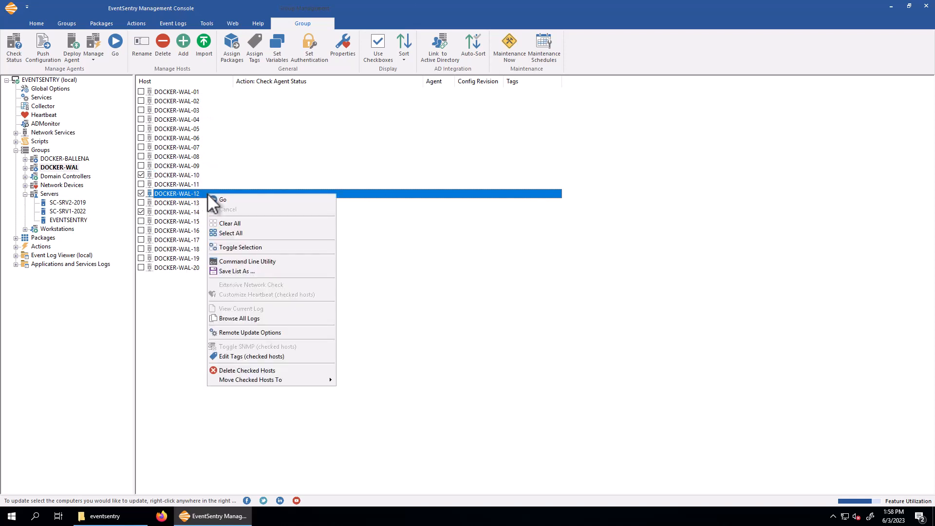
click(235, 233)
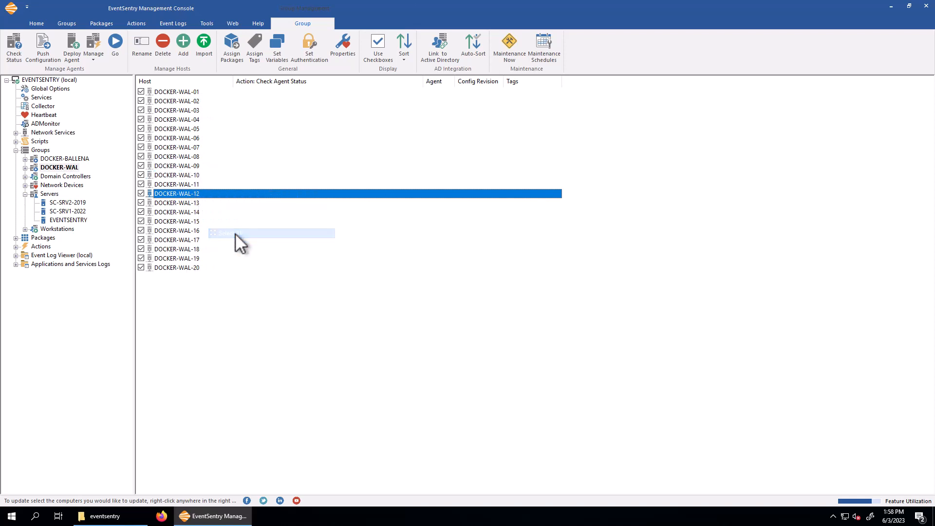
click(188, 184)
shift+click(182, 268)
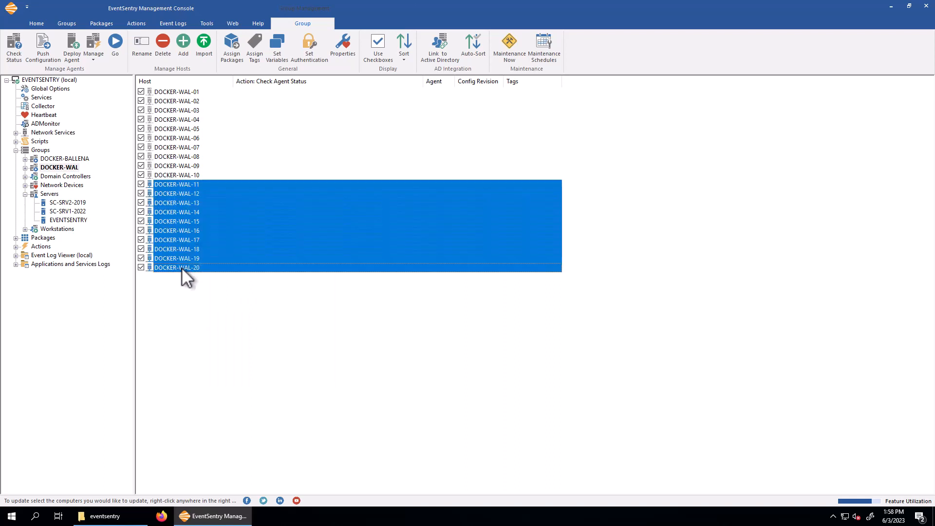
right_click(181, 267)
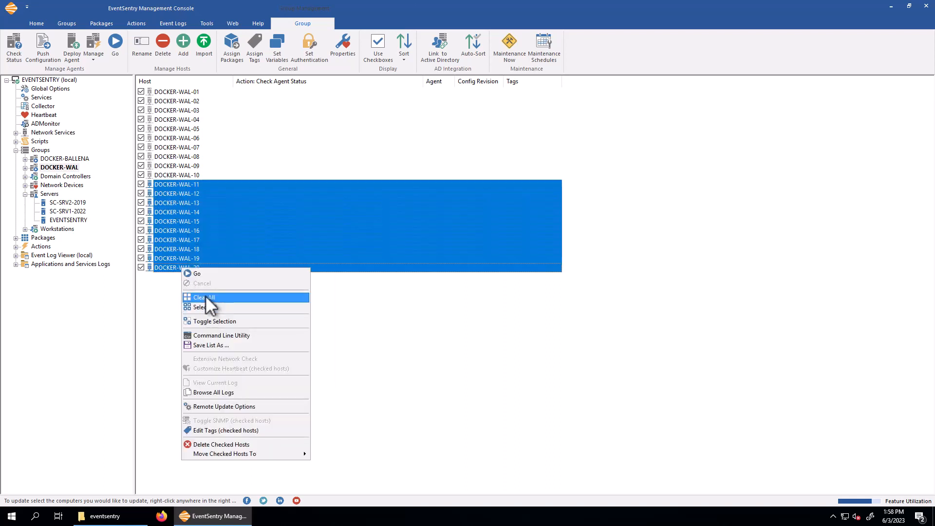
click(204, 321)
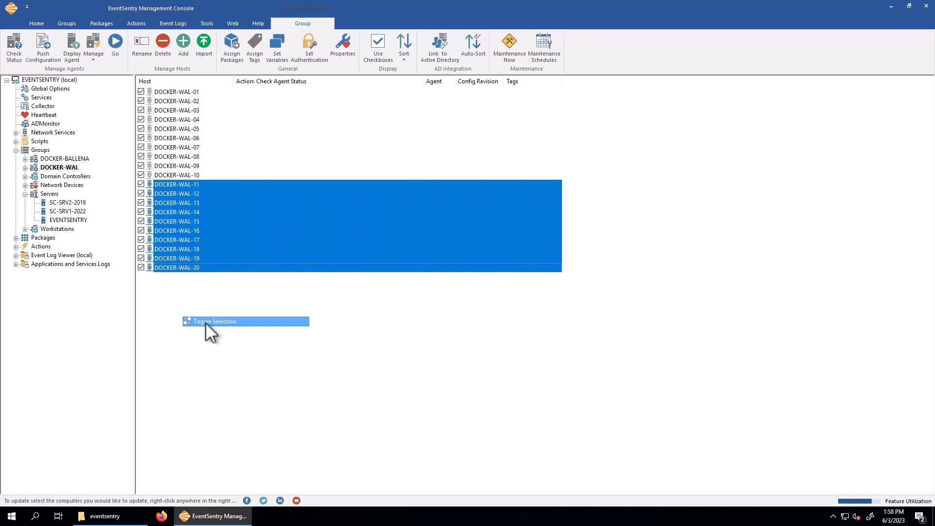
Examine the Remote Update options, including the thread count and Remote Share Preference choices, and leave without saving
click(189, 176)
right_click(188, 174)
mouse_move(238, 360)
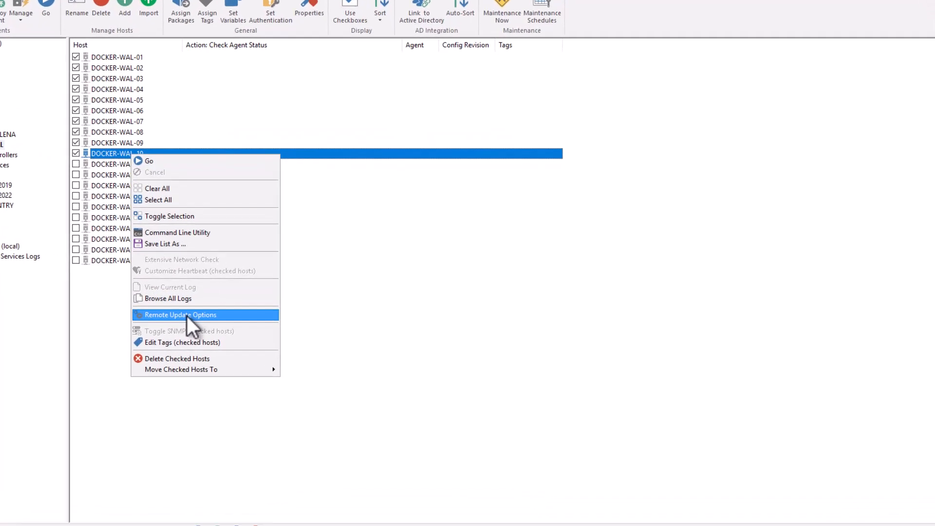
click(187, 315)
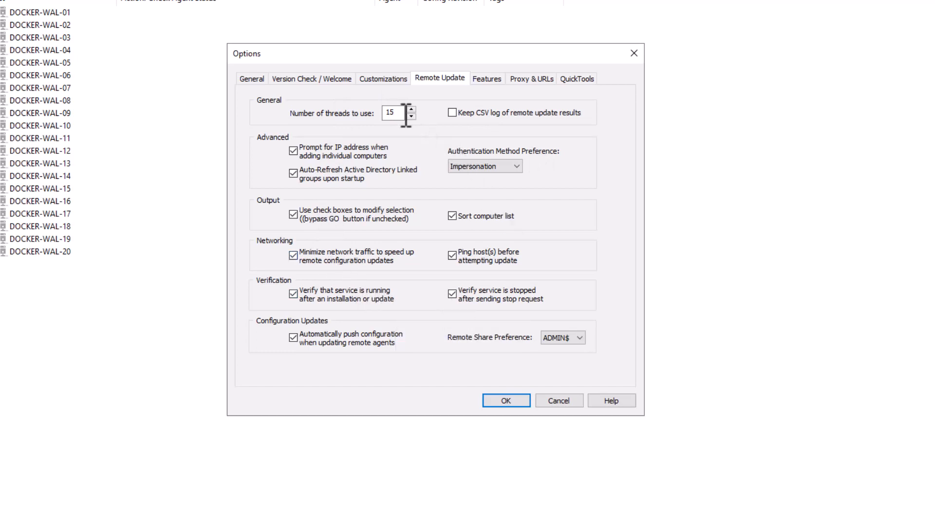
mouse_move(400, 112)
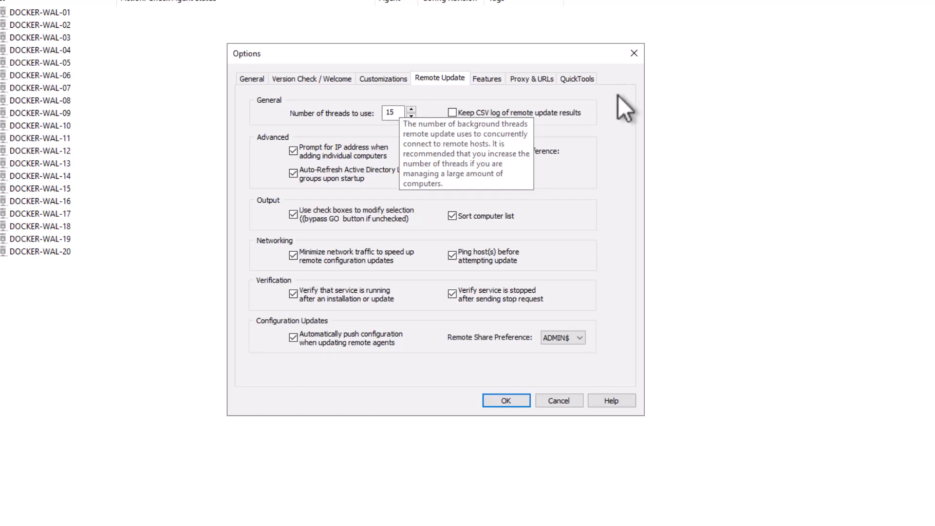
mouse_move(580, 116)
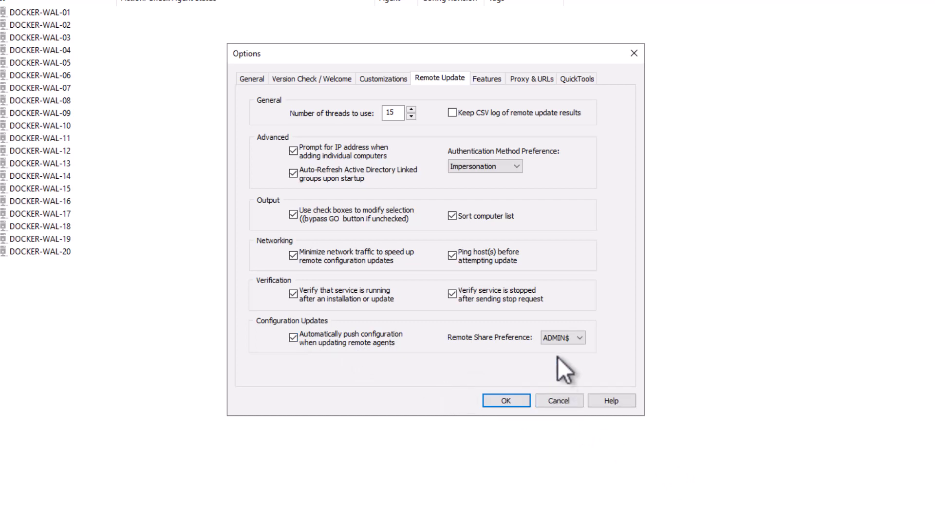
click(581, 339)
click(580, 339)
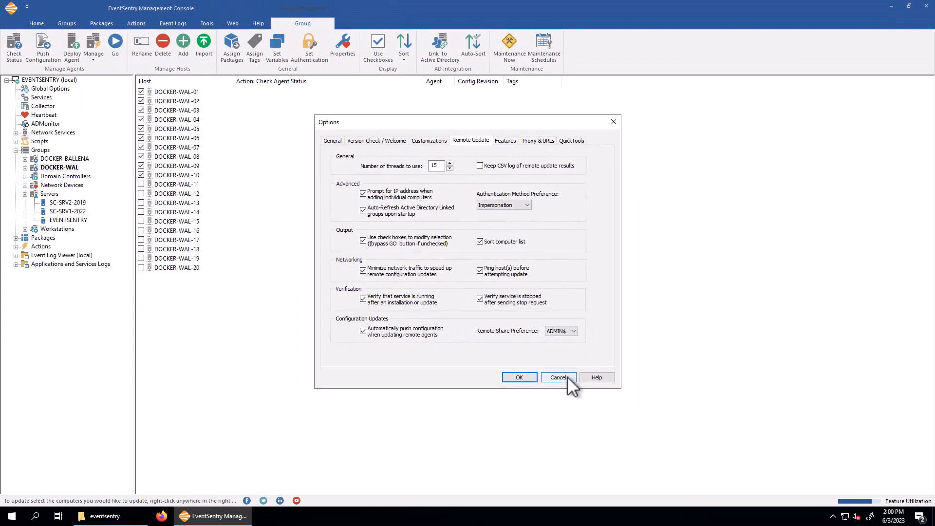
click(567, 377)
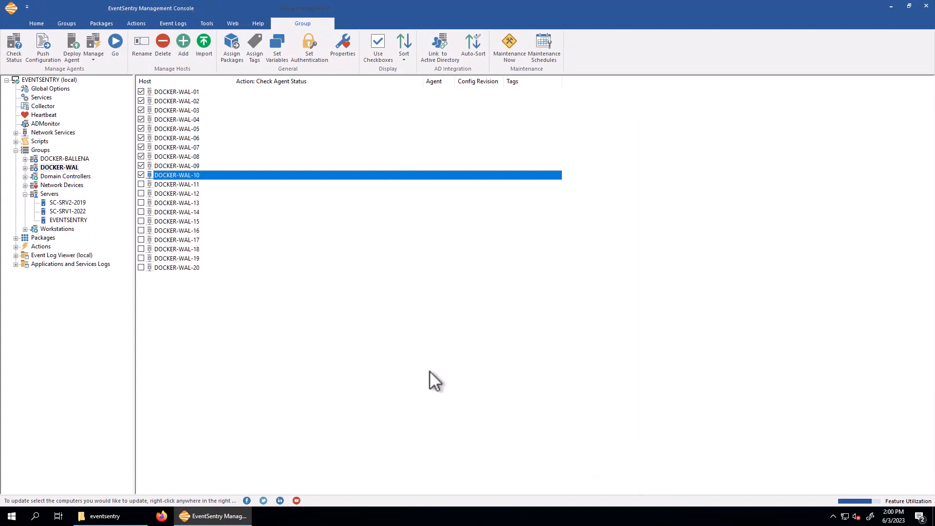
Restart the agent service on host SC-WKS01-11 in the Workstations group
click(25, 230)
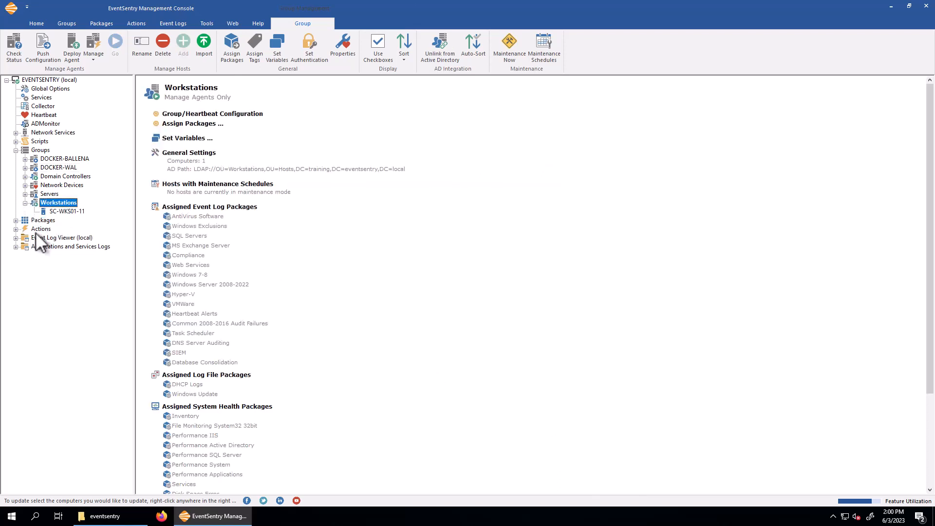
click(57, 212)
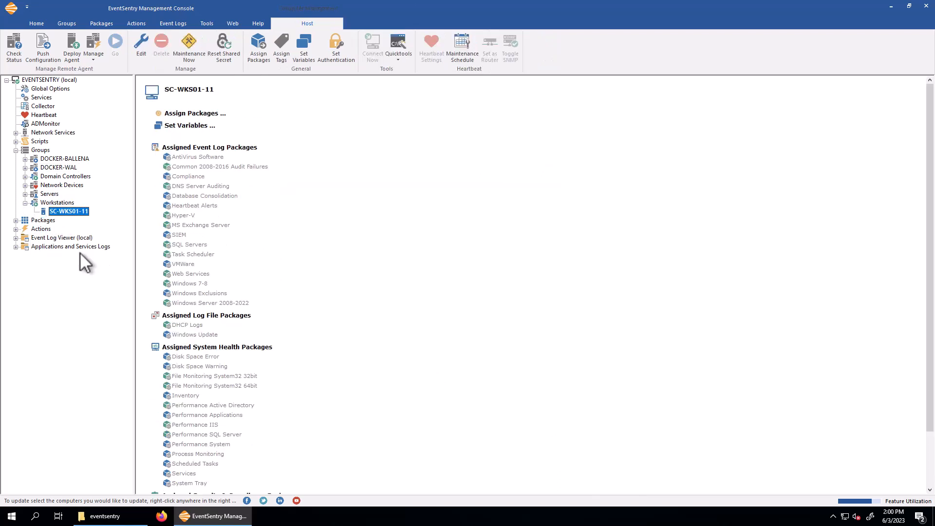
click(94, 58)
click(113, 103)
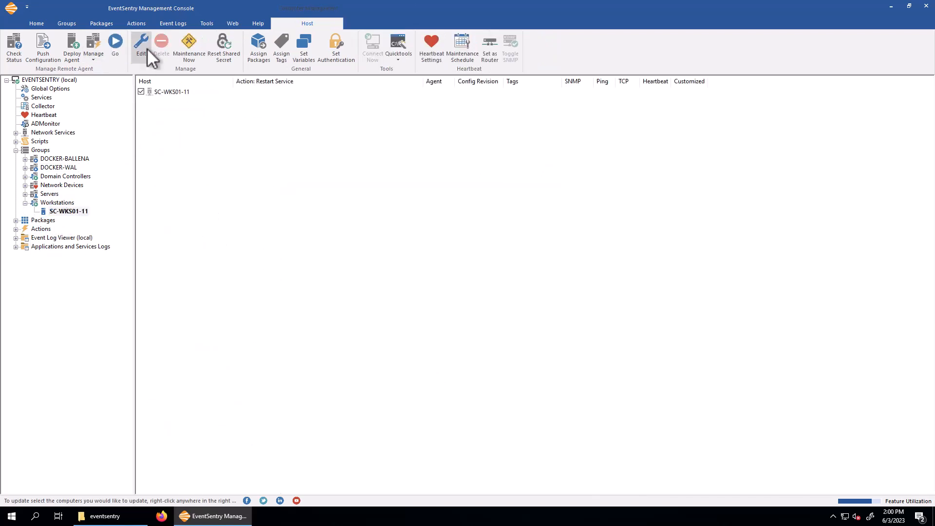
click(116, 44)
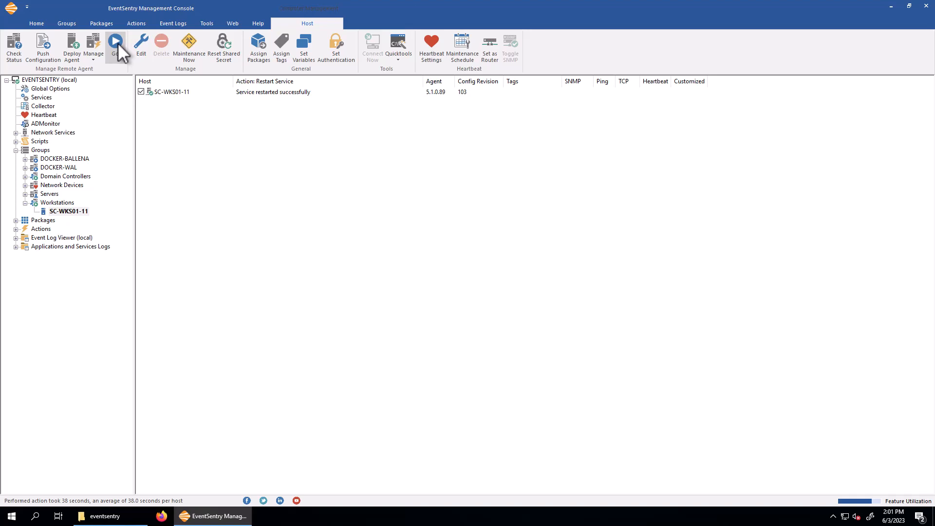
Collapse the Workstations group and run a status check on the Servers group
click(26, 203)
click(51, 194)
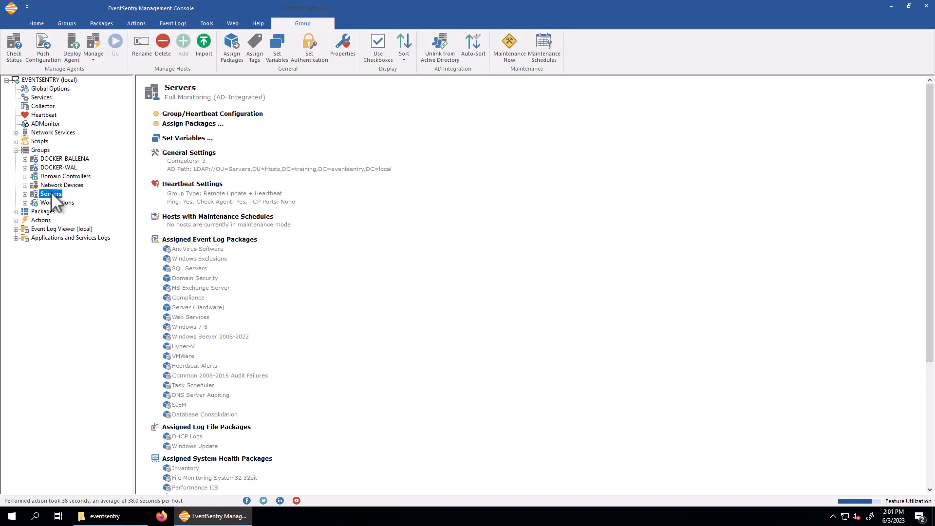
click(18, 48)
click(117, 44)
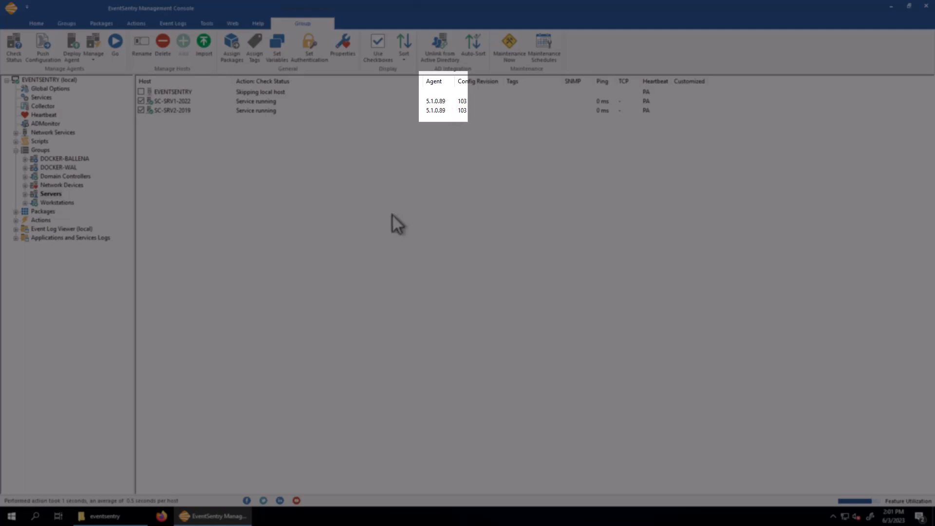
Check the agent status of SC-DC1-2022 in the Domain Controllers group
click(58, 176)
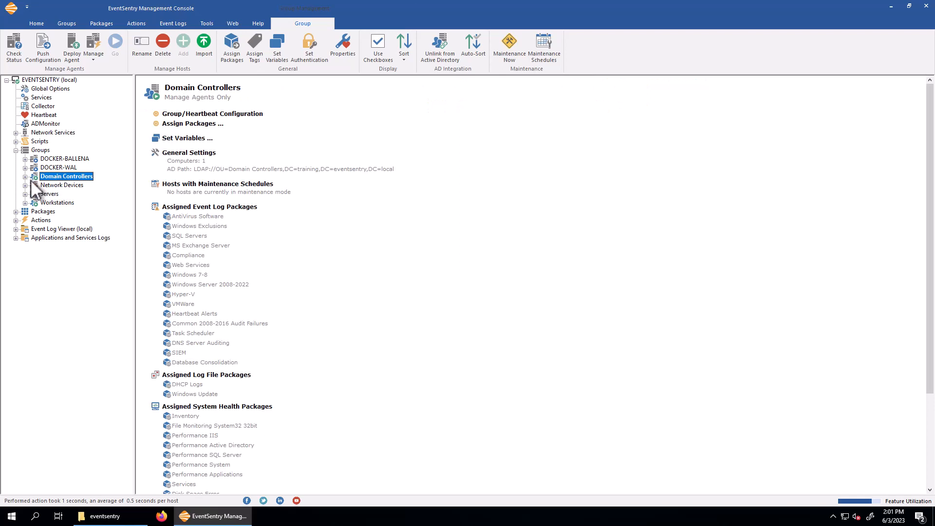
click(25, 177)
click(57, 185)
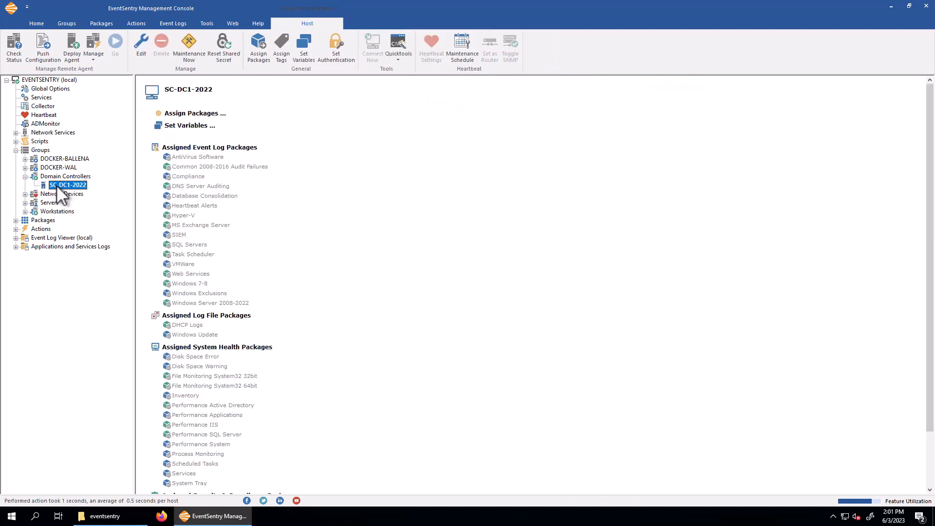
click(17, 48)
click(111, 49)
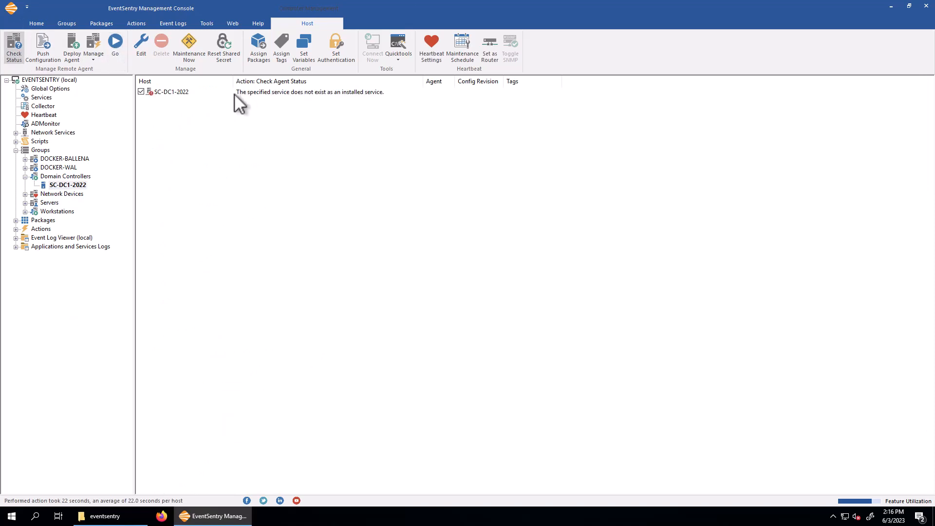
Deploy the EventSentry agent to SC-DC1-2022
click(273, 91)
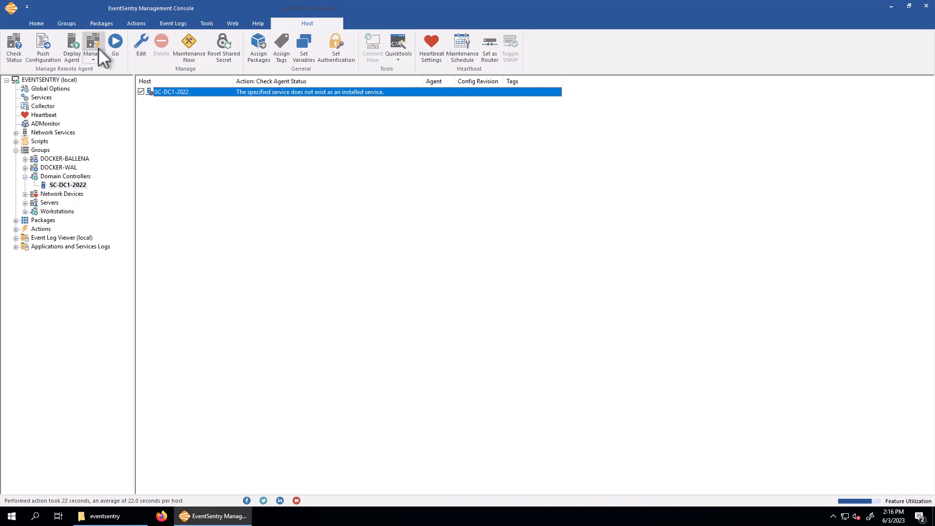
click(74, 50)
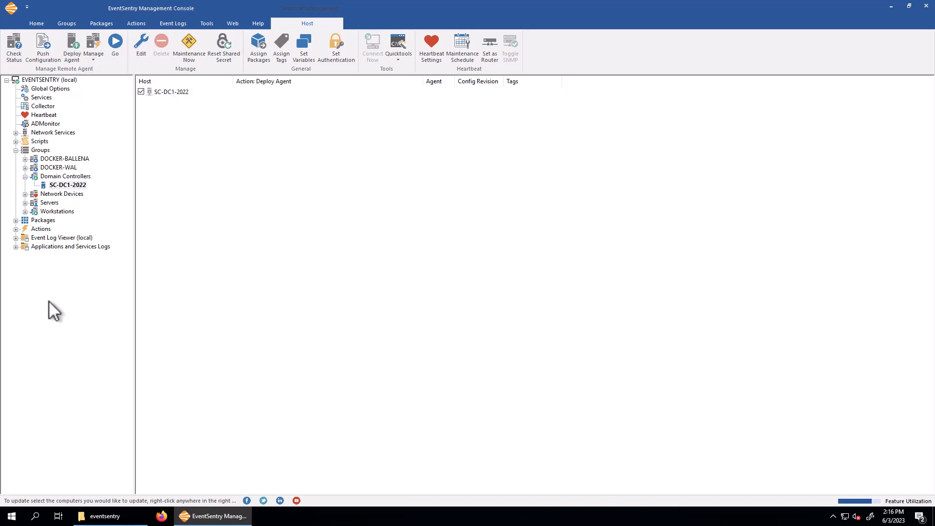
click(115, 43)
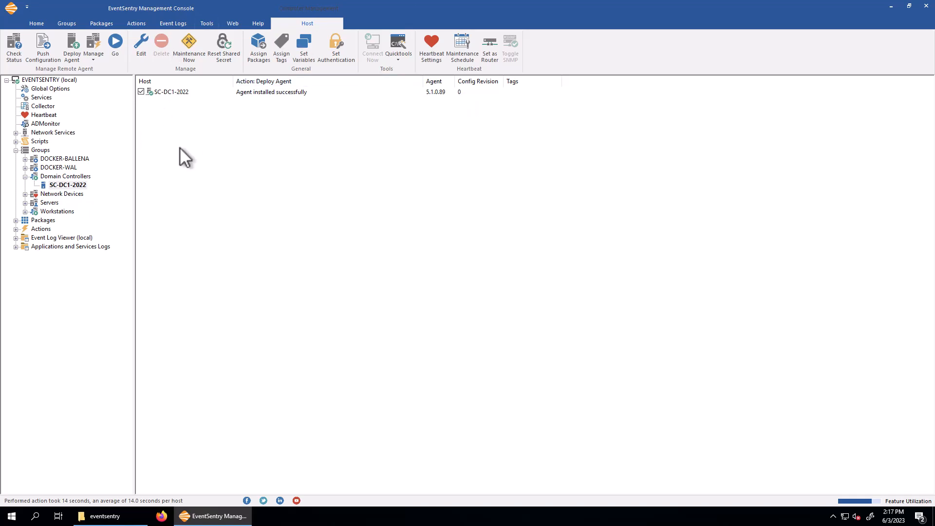
Review the hostname configured in the Collector settings
click(45, 106)
drag(226, 197, 190, 197)
click(237, 198)
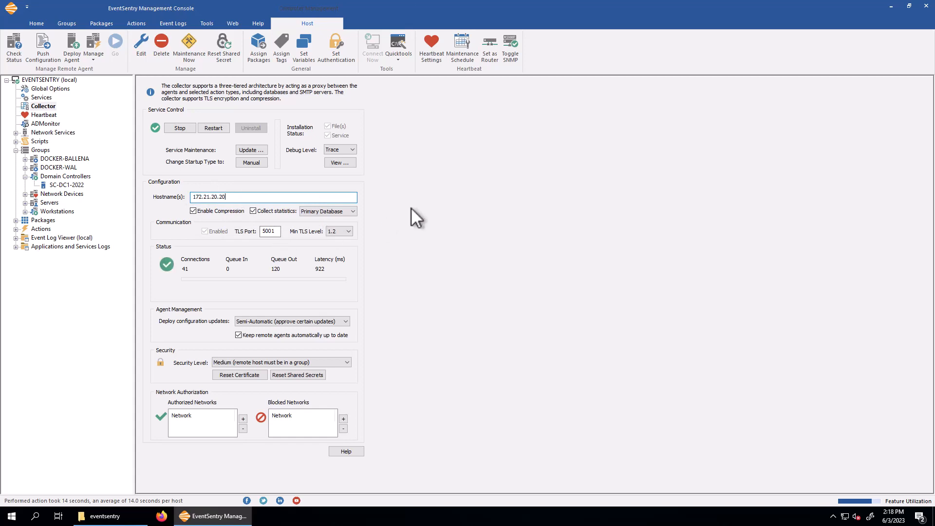
Create the agent MSI installers through Agent Deployment for all groups and select eventsentry_agent_x64 in the output folder
click(41, 150)
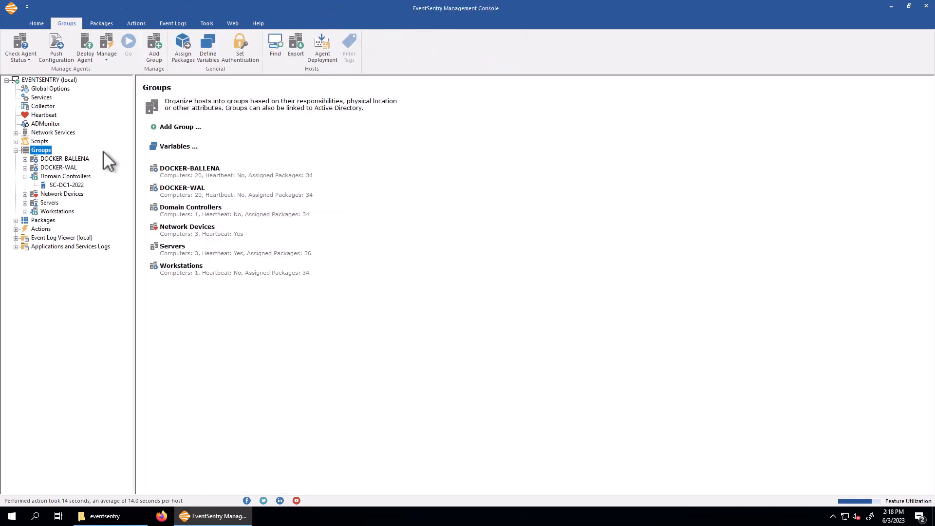
click(324, 51)
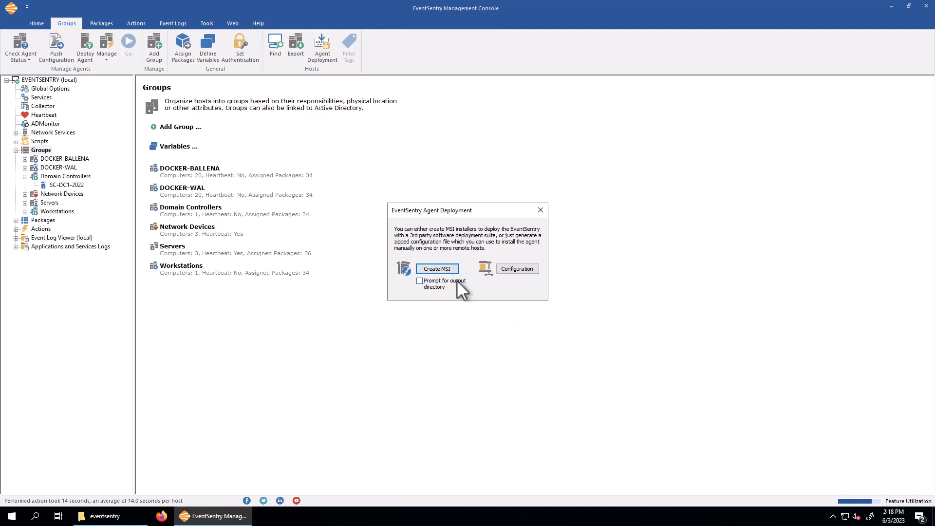
click(446, 269)
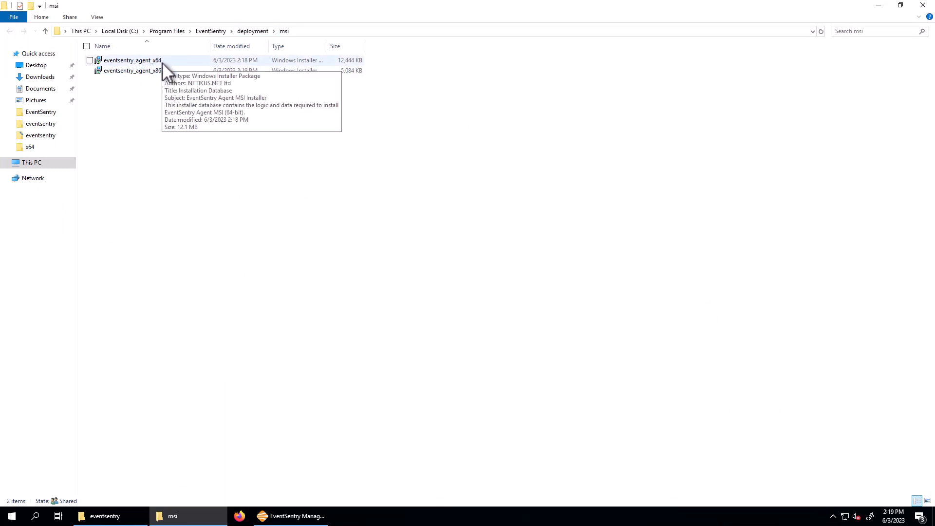
click(146, 60)
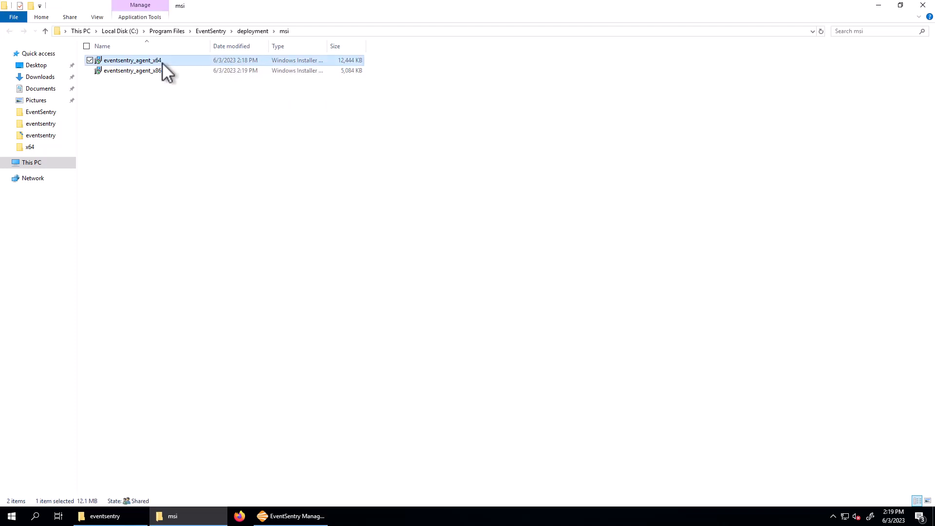
Switch back to the EventSentry Management Console and review the Collector settings and the group structure with Domain Controllers expanded
click(288, 515)
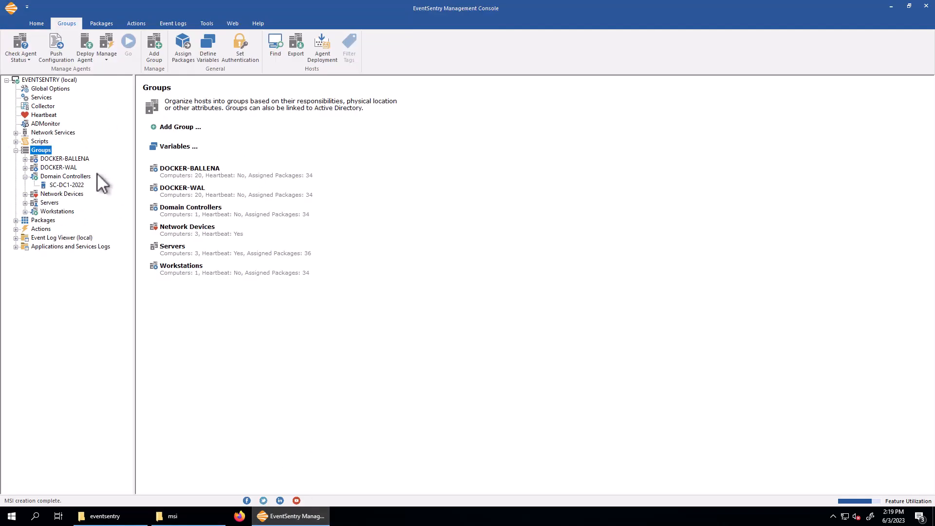
click(27, 174)
click(48, 108)
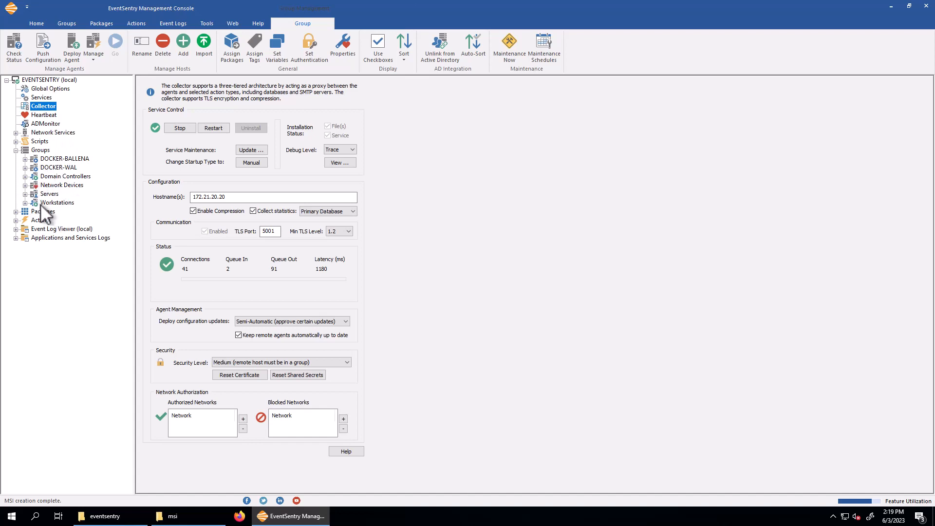
double_click(33, 177)
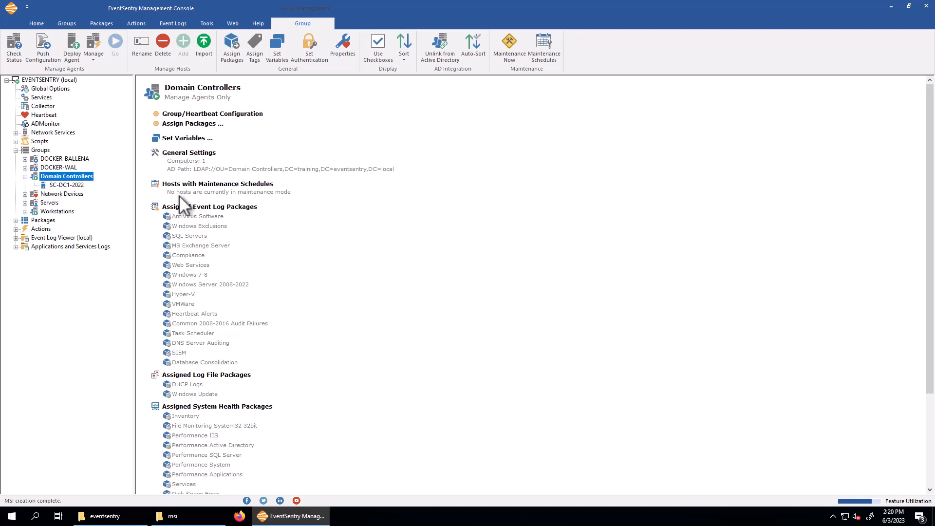
click(36, 152)
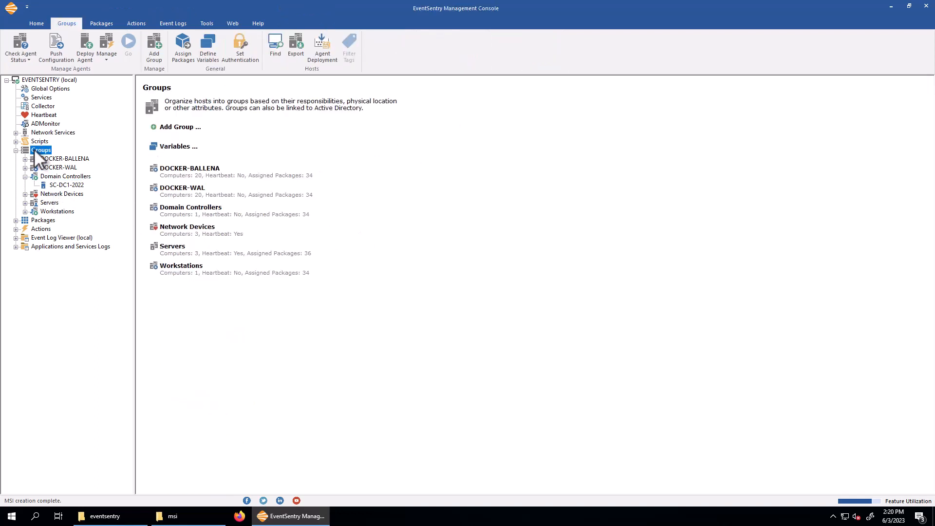